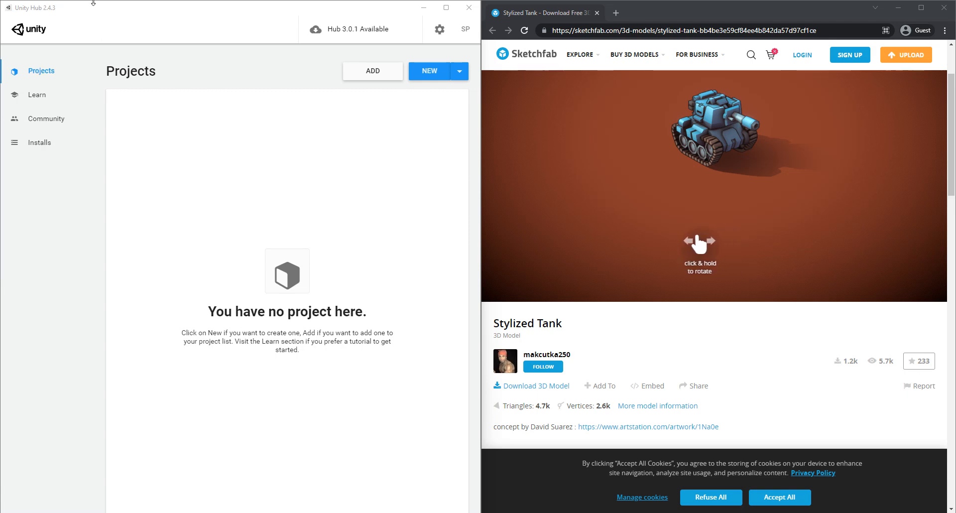
Create a new Unity project named Tank using the 3D template.
{"action": "left_click", "coordinate": [432, 75]}
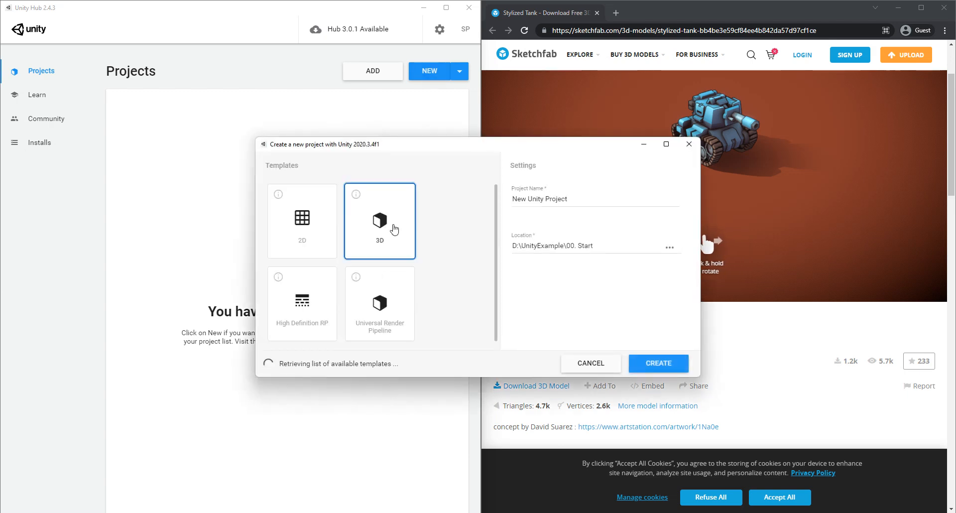
{"action": "left_click", "coordinate": [582, 198]}
{"action": "key", "text": "ctrl+a"}
{"action": "type", "text": "Tank"}
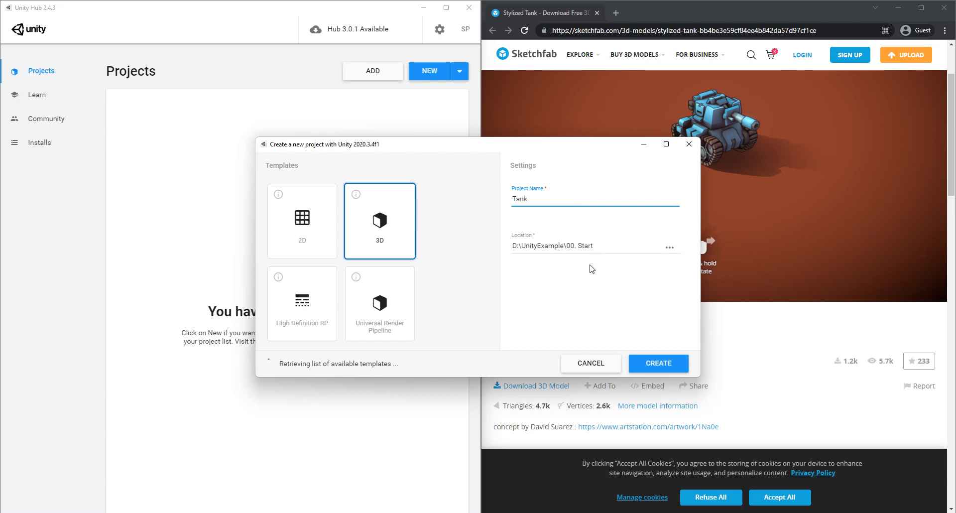
{"action": "left_click", "coordinate": [618, 249]}
{"action": "left_click", "coordinate": [614, 279]}
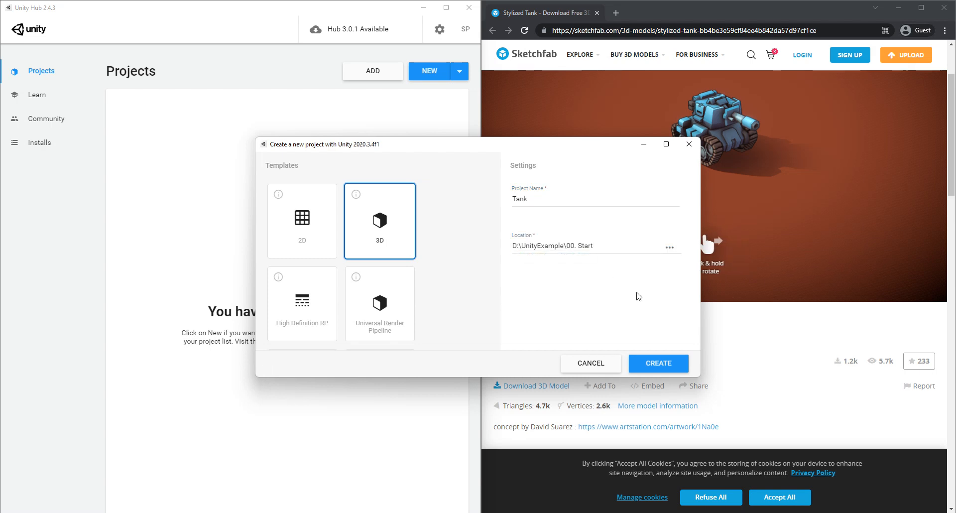
{"action": "left_click", "coordinate": [658, 363]}
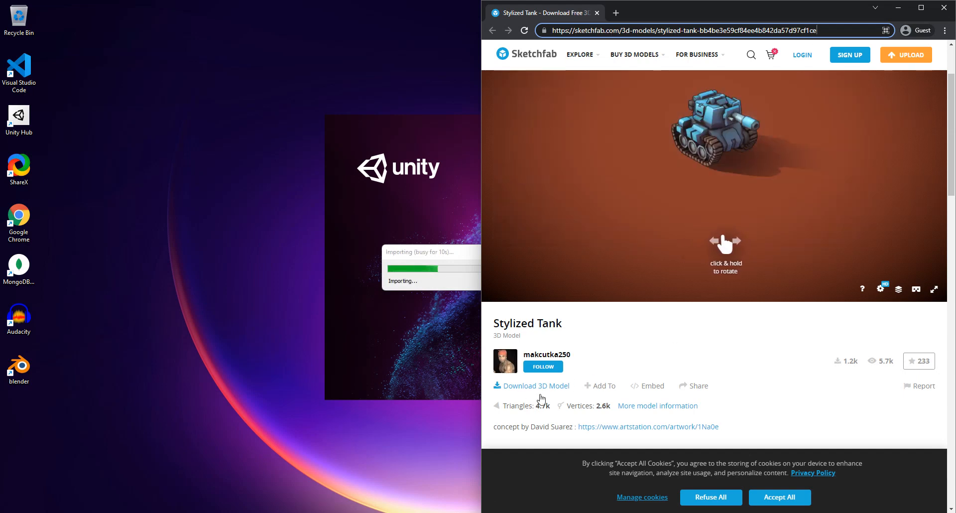
{"action": "scroll", "coordinate": [634, 370], "scroll_direction": "down", "scroll_amount": 1}
{"action": "scroll", "coordinate": [632, 368], "scroll_direction": "down", "scroll_amount": 2}
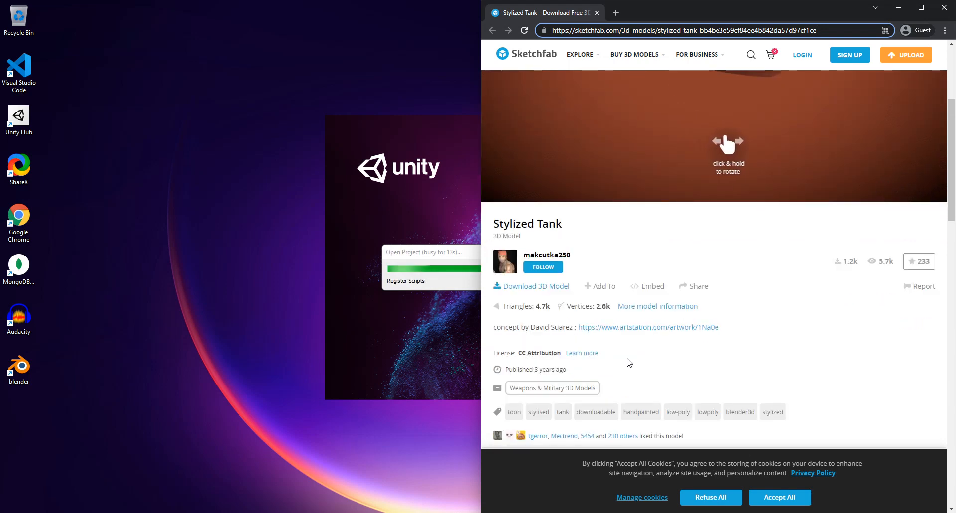
{"action": "scroll", "coordinate": [633, 337], "scroll_direction": "down", "scroll_amount": 2}
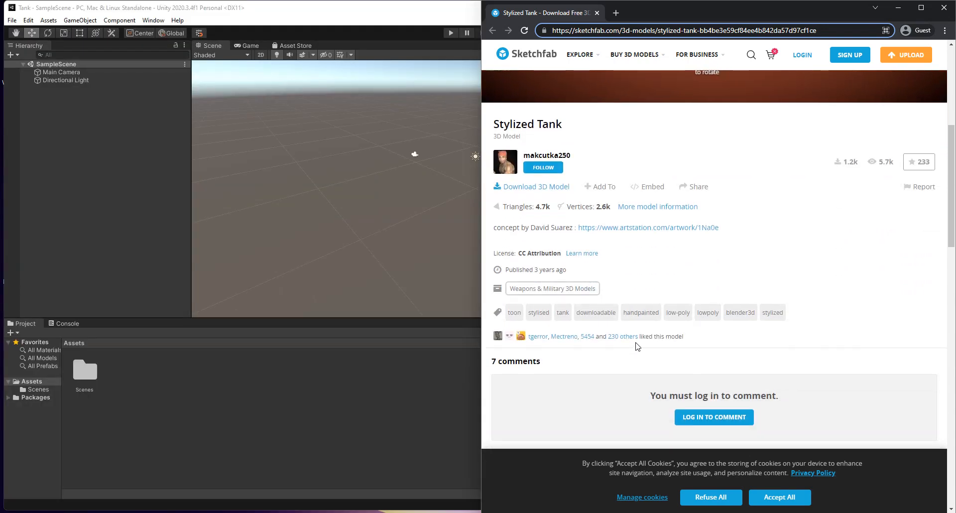
{"action": "scroll", "coordinate": [667, 339], "scroll_direction": "up", "scroll_amount": 2}
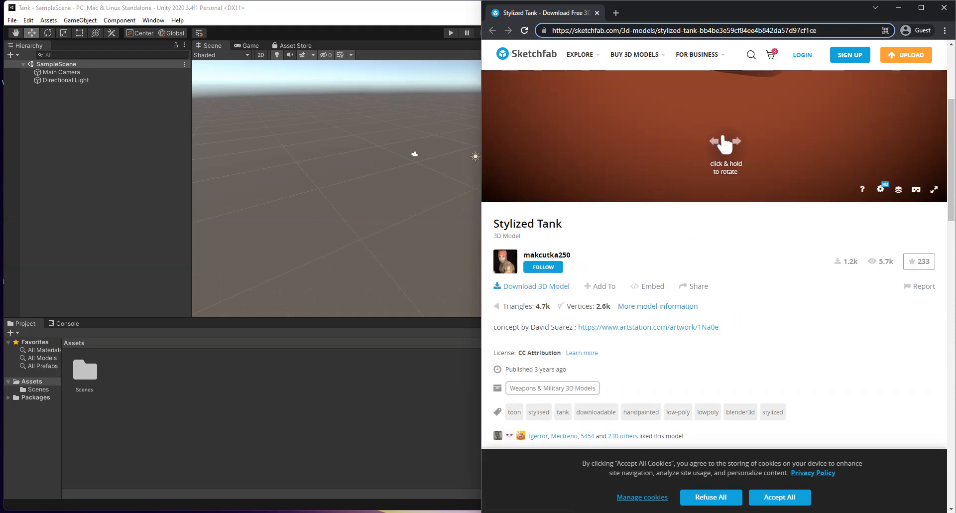
Import tankdiffuse.png and tank.obj from the Stylized Tank folder into the project's Assets, and maximize the Unity editor.
{"action": "left_click", "coordinate": [423, 512]}
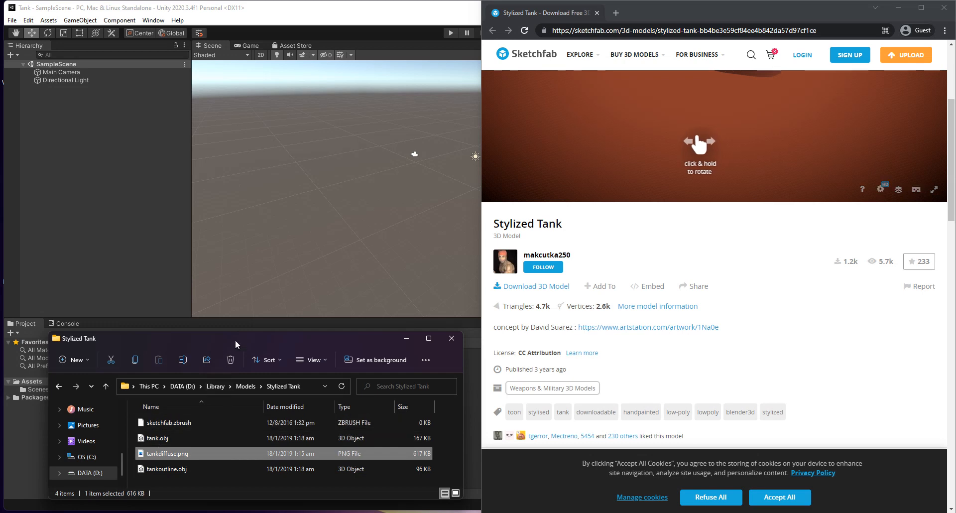
{"action": "mouse_move", "coordinate": [242, 342]}
{"action": "left_mouse_down"}
{"action": "mouse_move", "coordinate": [547, 276]}
{"action": "mouse_move", "coordinate": [649, 304]}
{"action": "mouse_move", "coordinate": [686, 326]}
{"action": "left_mouse_up"}
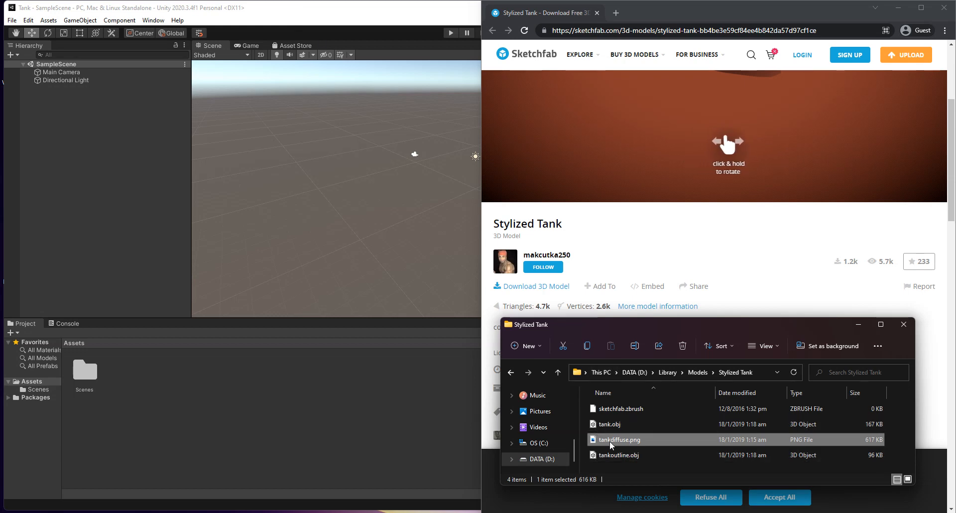
{"action": "mouse_move", "coordinate": [608, 440]}
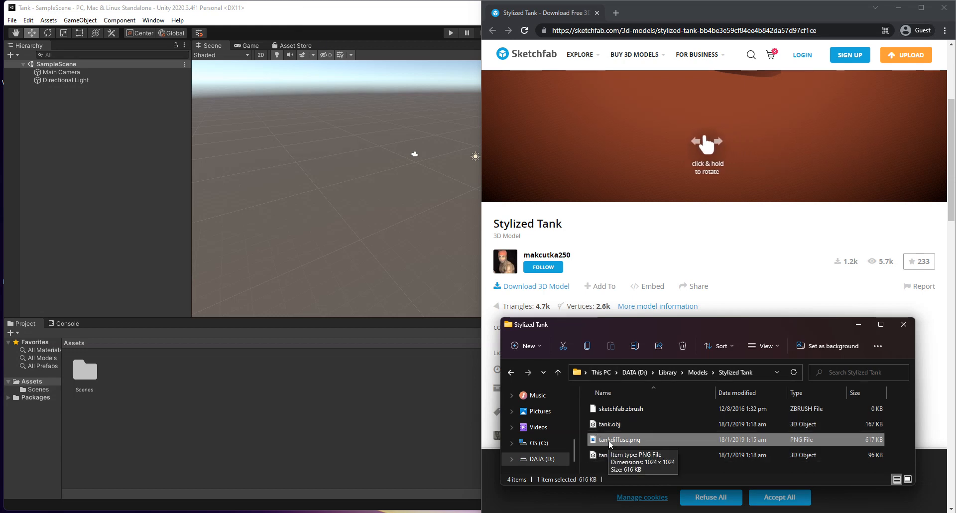
{"action": "left_click_drag", "start_coordinate": [610, 442], "coordinate": [121, 380]}
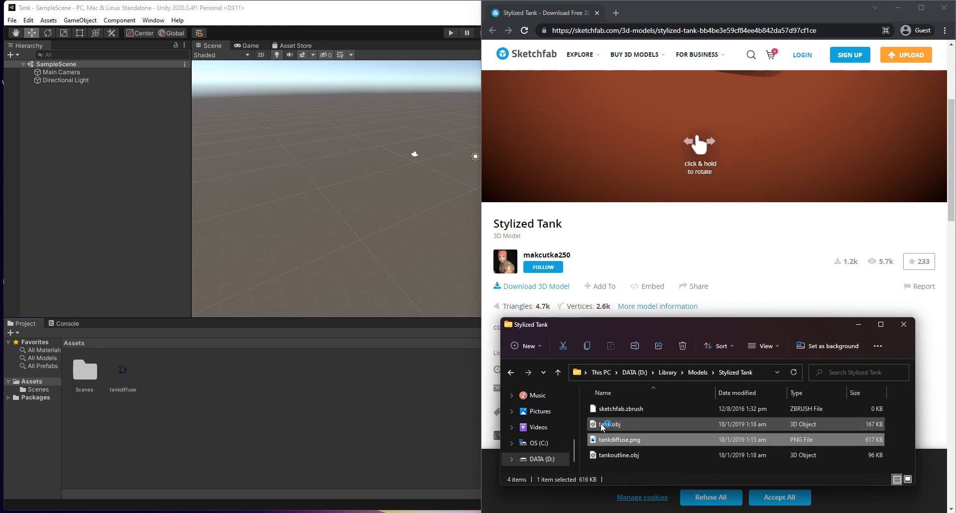
{"action": "mouse_move", "coordinate": [616, 426]}
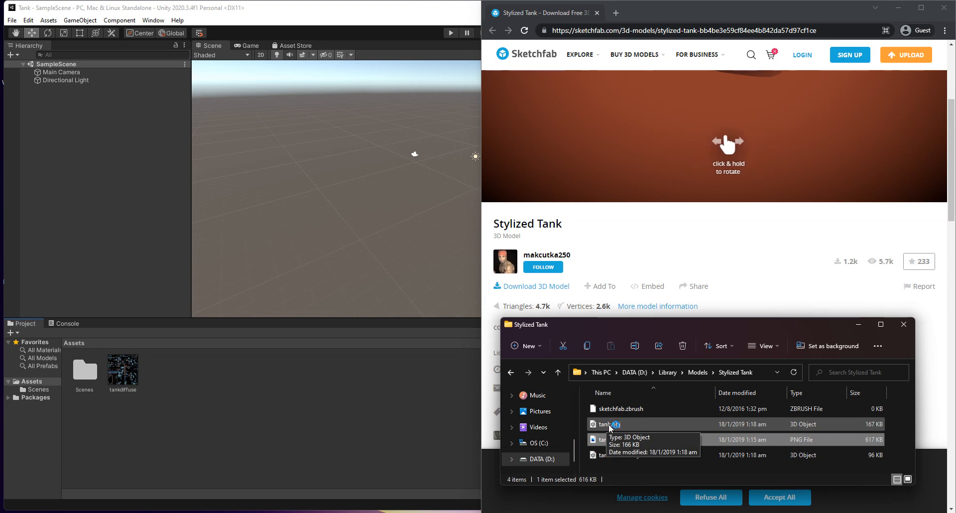
{"action": "left_click", "coordinate": [608, 427]}
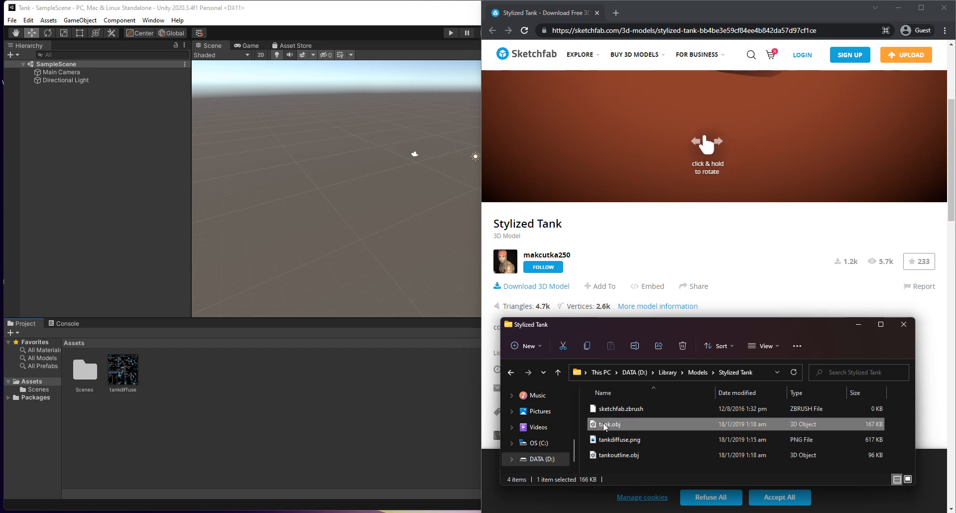
{"action": "left_click_drag", "start_coordinate": [608, 427], "coordinate": [160, 372]}
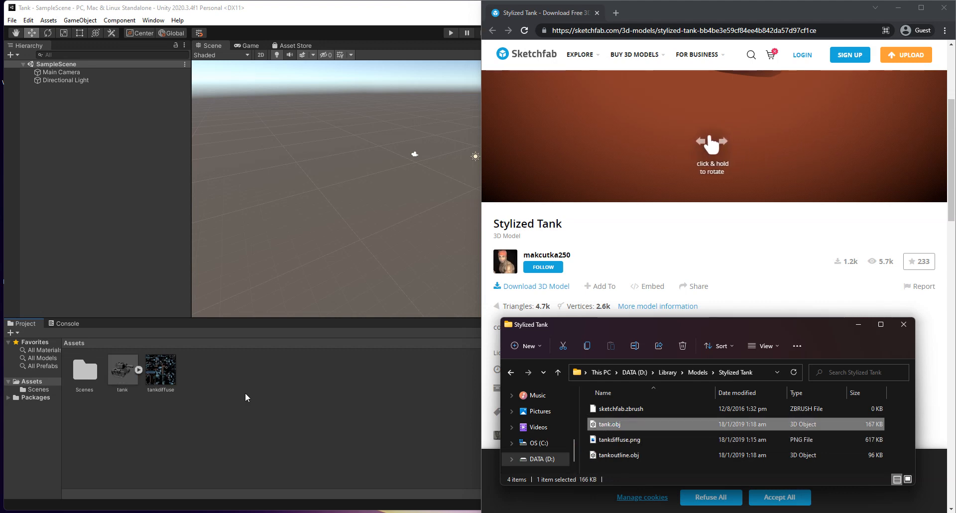
{"action": "left_click", "coordinate": [244, 392]}
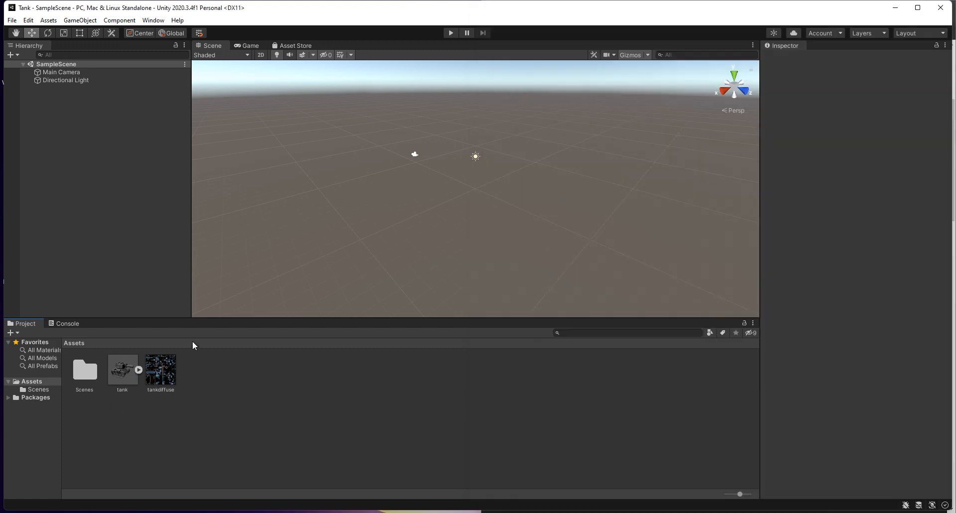
{"action": "left_click", "coordinate": [917, 7]}
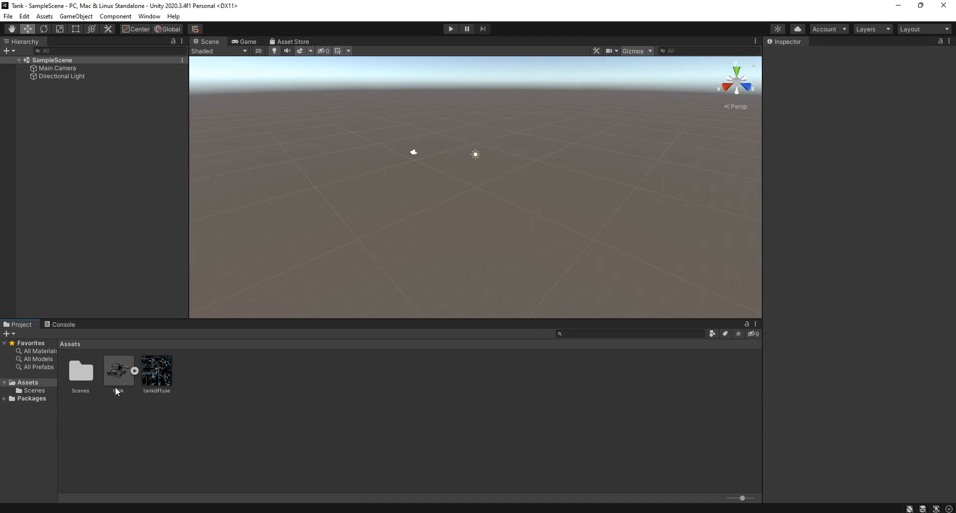
Rename the imported tank model asset as TankModel.
{"action": "right_click", "coordinate": [118, 395]}
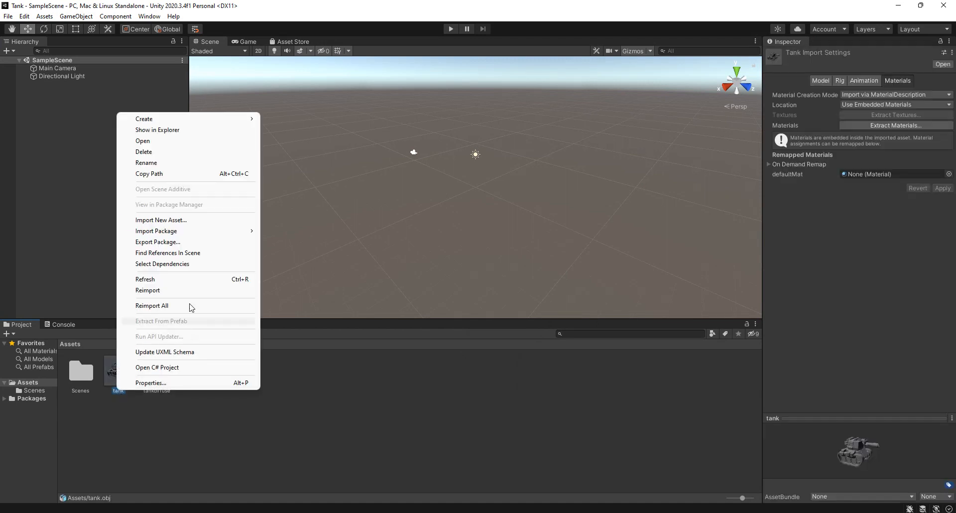
{"action": "left_click", "coordinate": [185, 163]}
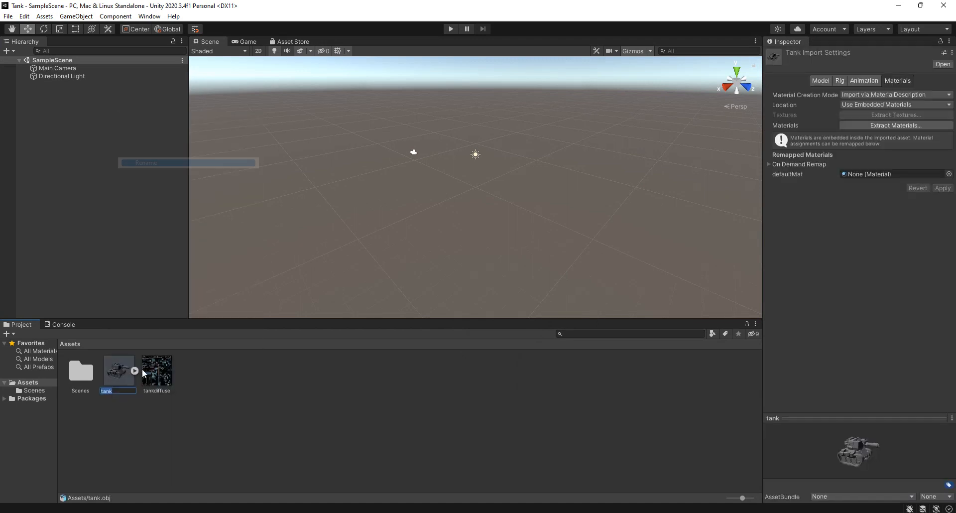
{"action": "type", "text": "Tank"}
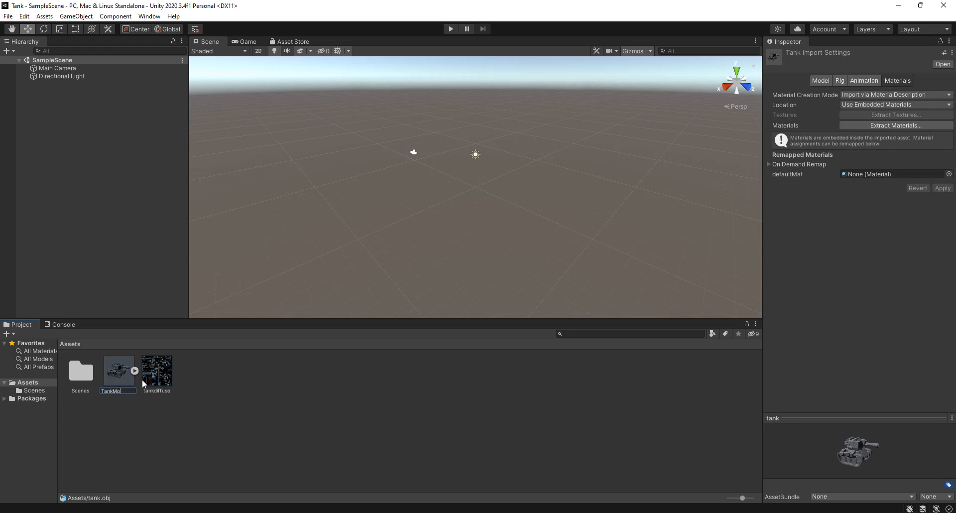
{"action": "key", "text": "Return"}
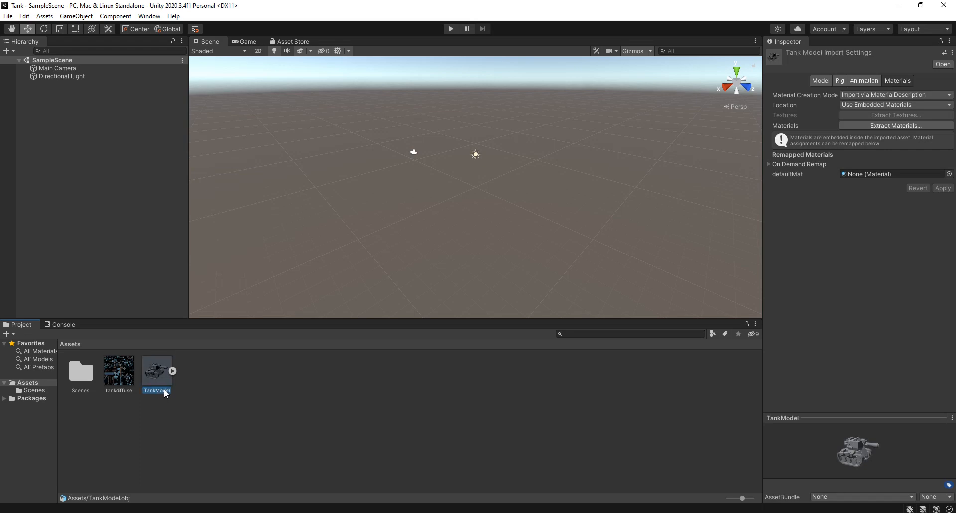
Rename the tankdiffuse texture asset as TankTexture.
{"action": "right_click", "coordinate": [163, 390]}
{"action": "left_click", "coordinate": [120, 389]}
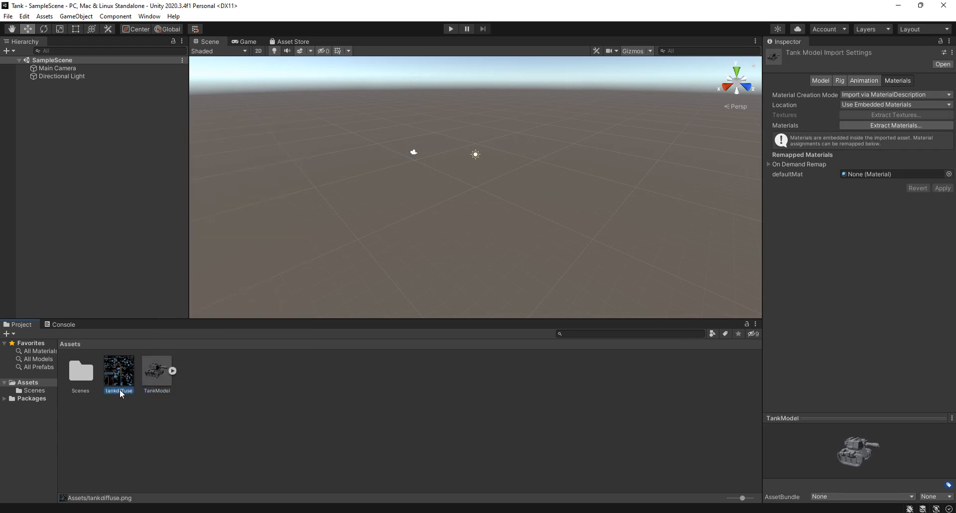
{"action": "right_click", "coordinate": [120, 389]}
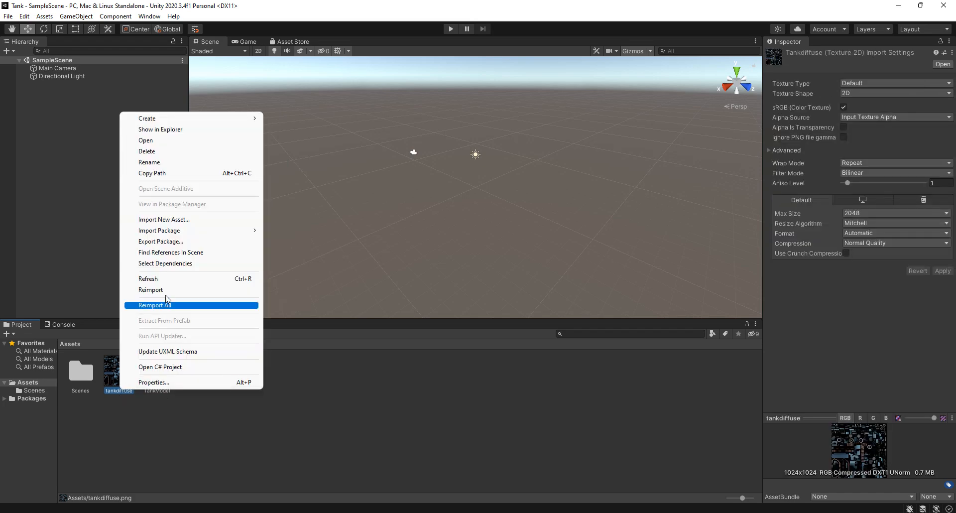
{"action": "left_click", "coordinate": [170, 163]}
{"action": "type", "text": "Tan"}
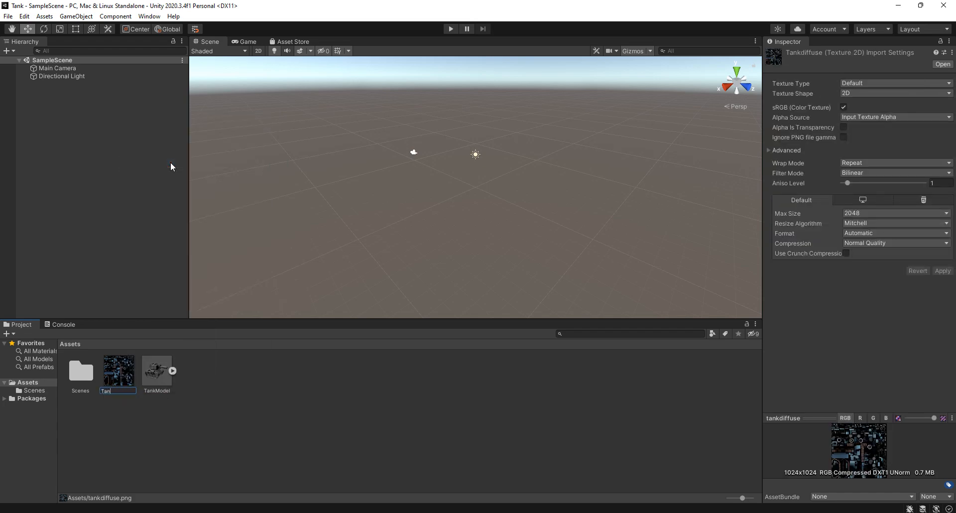
{"action": "type", "text": "kTexture"}
{"action": "key", "text": "Return"}
{"action": "left_click", "coordinate": [265, 406]}
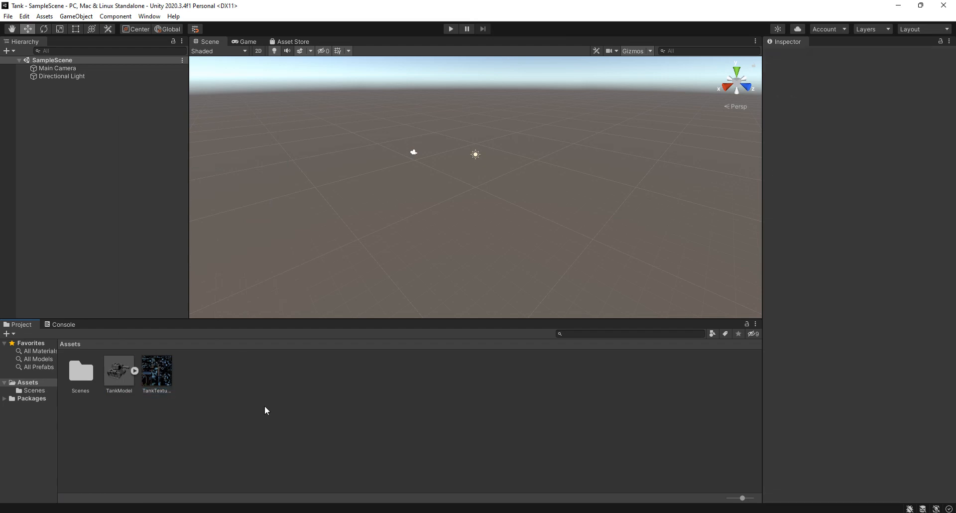
{"action": "left_click", "coordinate": [114, 369]}
{"action": "left_click", "coordinate": [154, 372]}
{"action": "left_click", "coordinate": [117, 377]}
{"action": "left_click", "coordinate": [284, 391]}
Rename the sample scene in the Scenes folder as GameScene, reload the open scene and return to the Assets folder.
{"action": "left_click", "coordinate": [74, 377]}
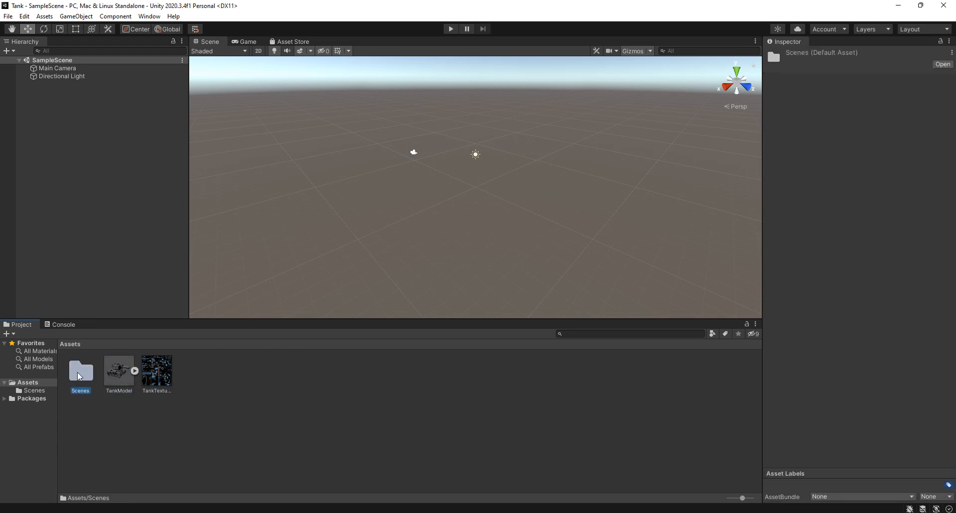
{"action": "double_click", "coordinate": [79, 377]}
{"action": "right_click", "coordinate": [89, 384]}
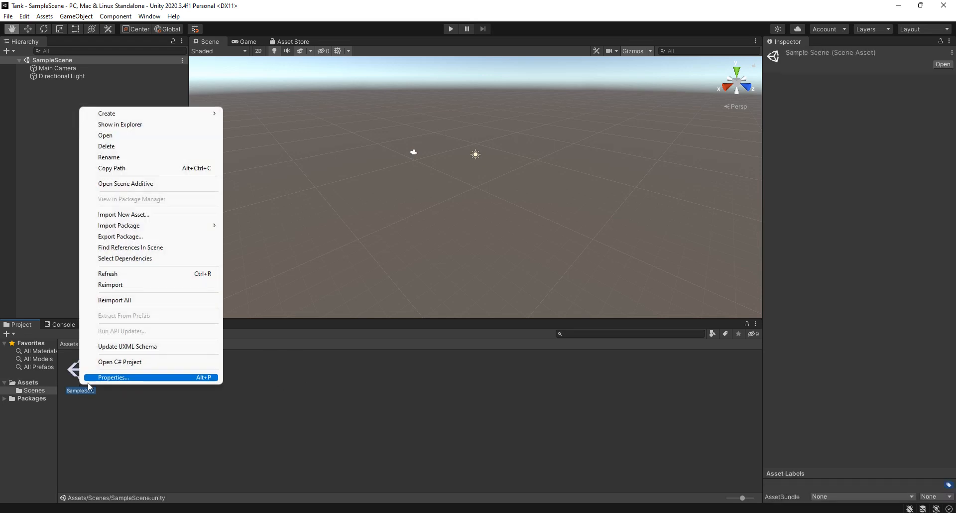
{"action": "left_click", "coordinate": [88, 203]}
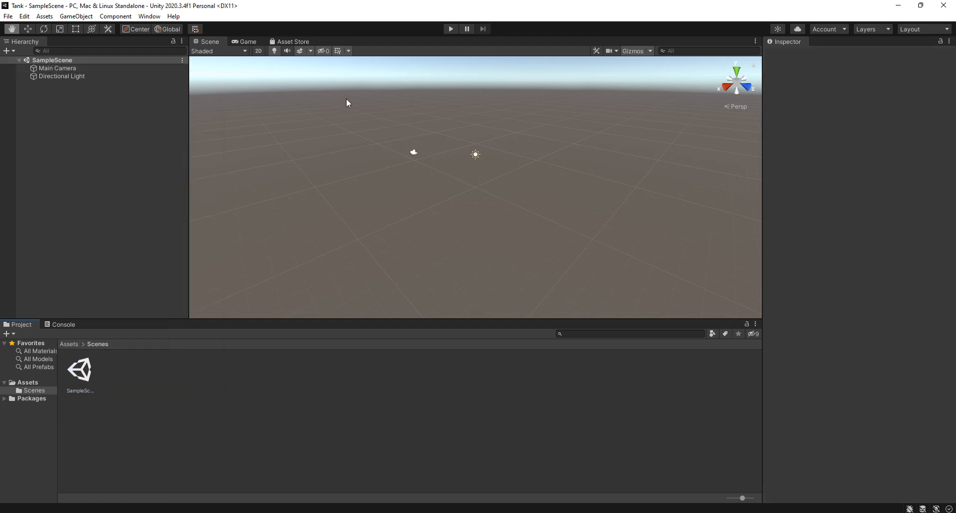
{"action": "key", "text": "w"}
{"action": "right_click", "coordinate": [81, 390]}
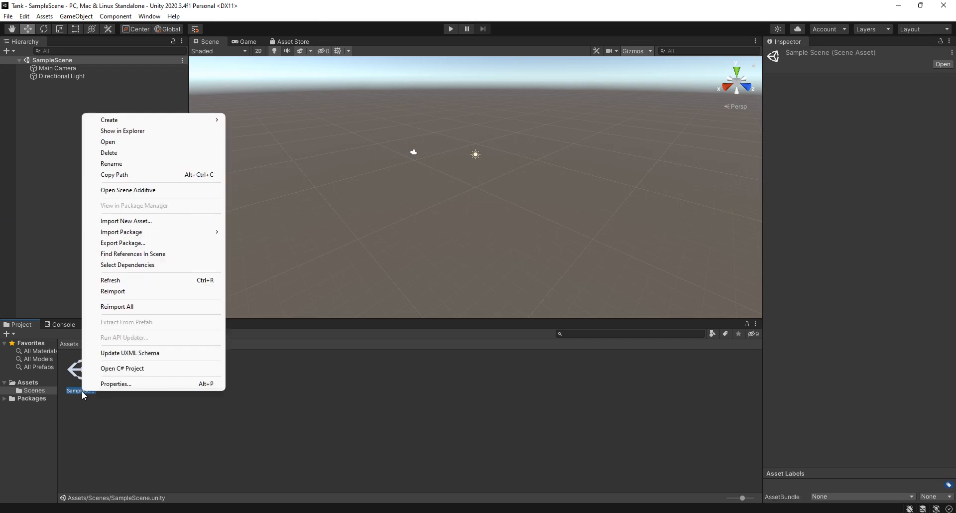
{"action": "left_click", "coordinate": [113, 164]}
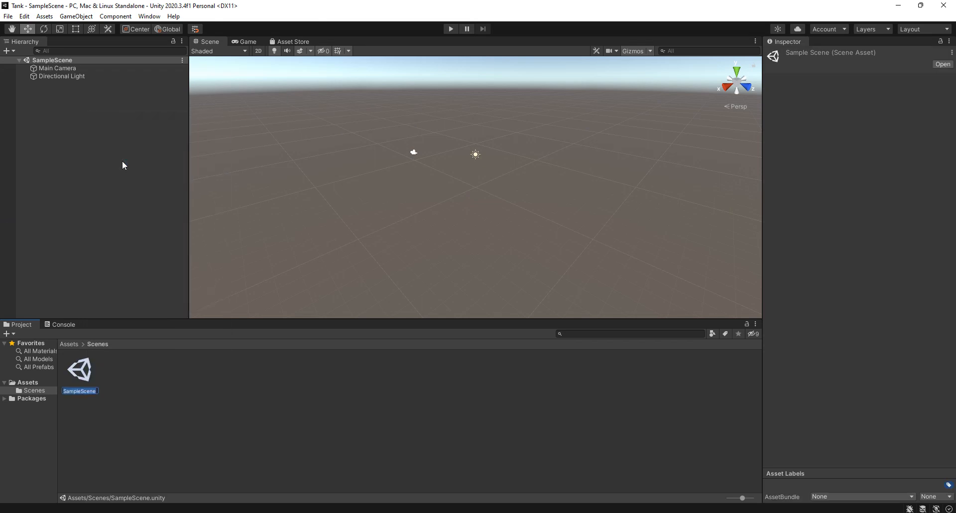
{"action": "type", "text": "Game"}
{"action": "type", "text": "G"}
{"action": "type", "text": "cene"}
{"action": "key", "text": "Return"}
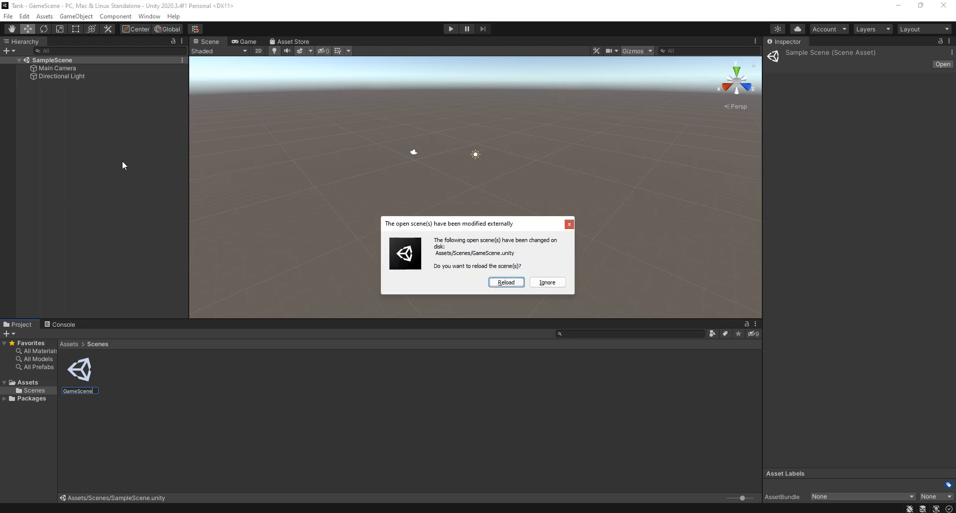
{"action": "left_click", "coordinate": [505, 282]}
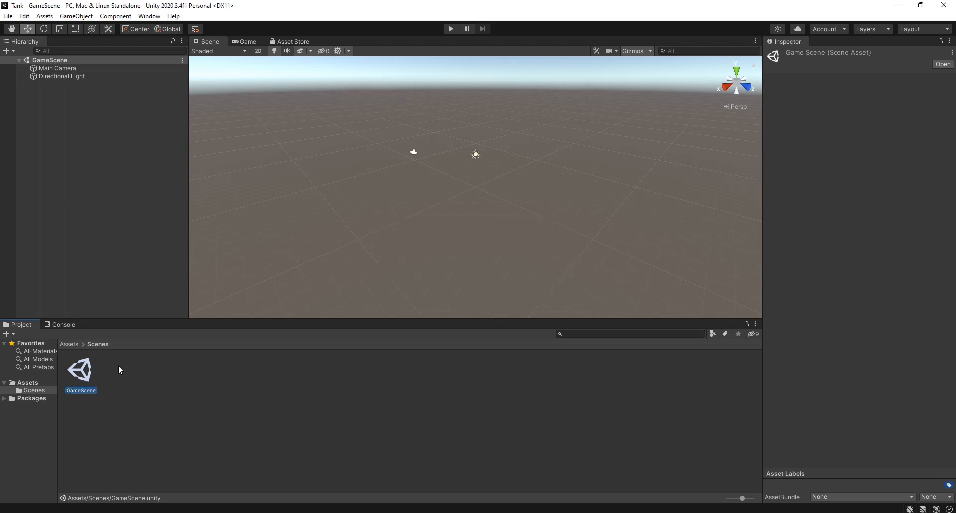
{"action": "left_click", "coordinate": [73, 345]}
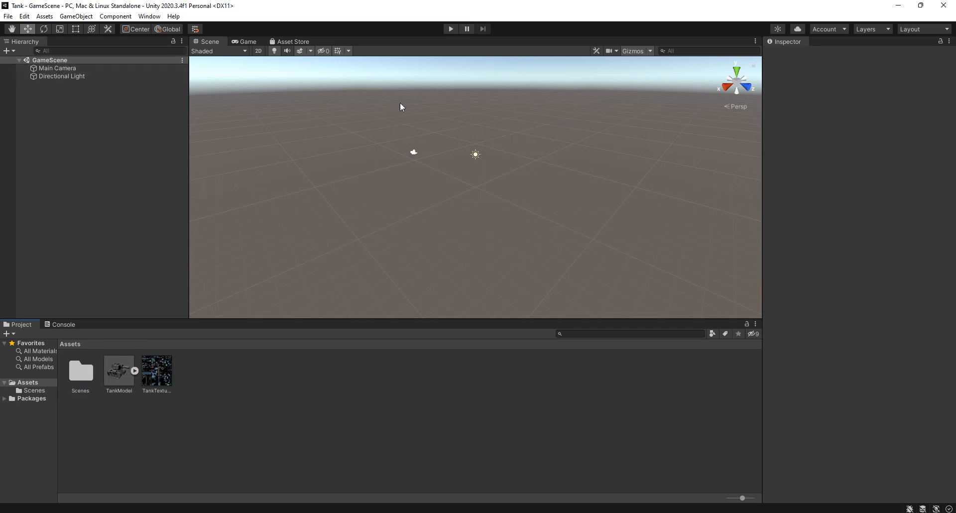
Create an empty game object in GameScene and name it Hero.
{"action": "left_click", "coordinate": [79, 16]}
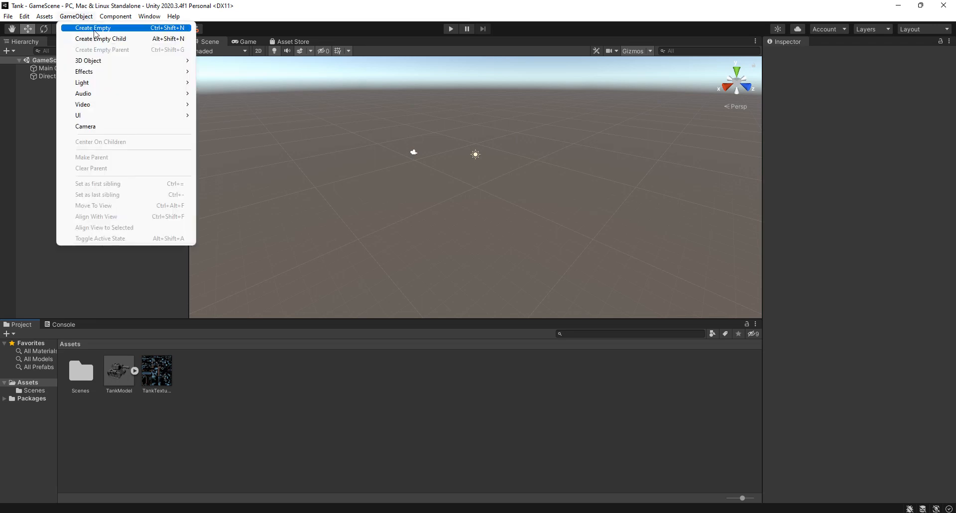
{"action": "left_click", "coordinate": [36, 119]}
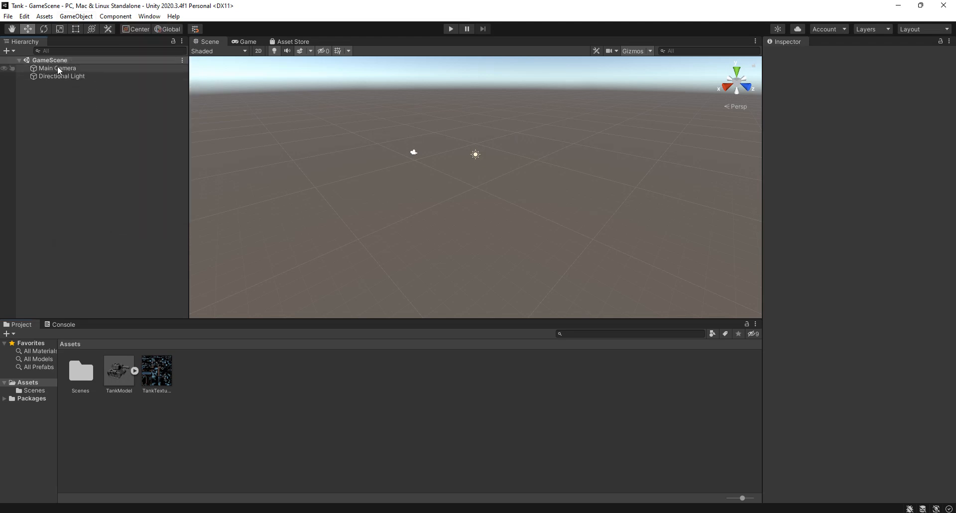
{"action": "right_click", "coordinate": [63, 112]}
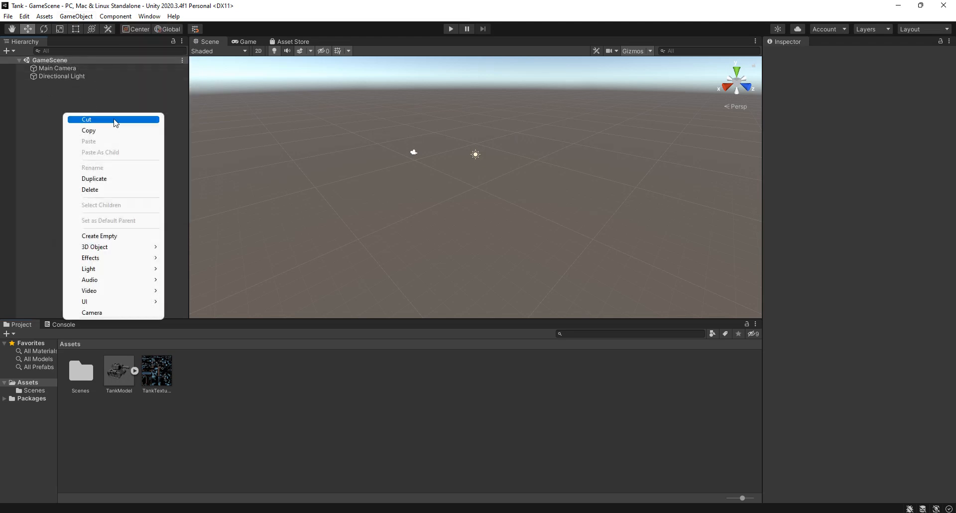
{"action": "left_click", "coordinate": [123, 238]}
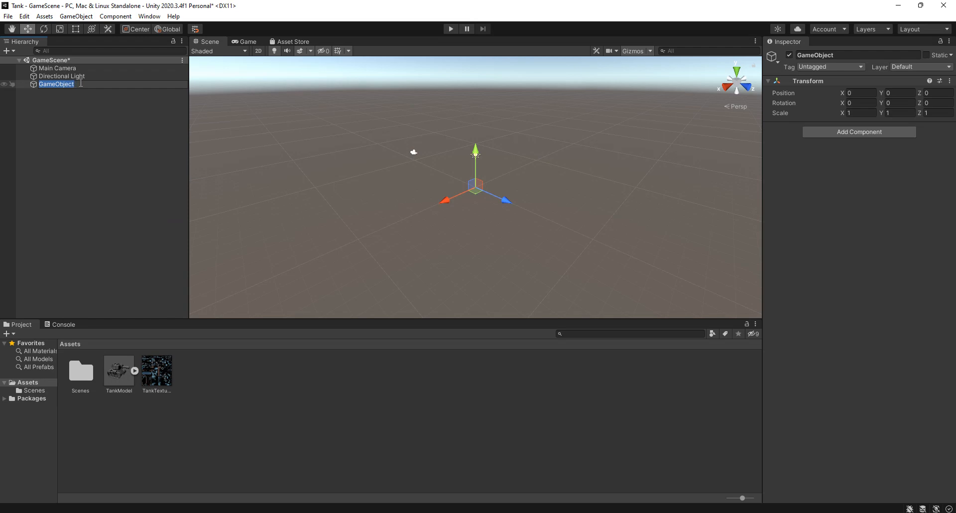
{"action": "type", "text": "Hero"}
{"action": "key", "text": "Return"}
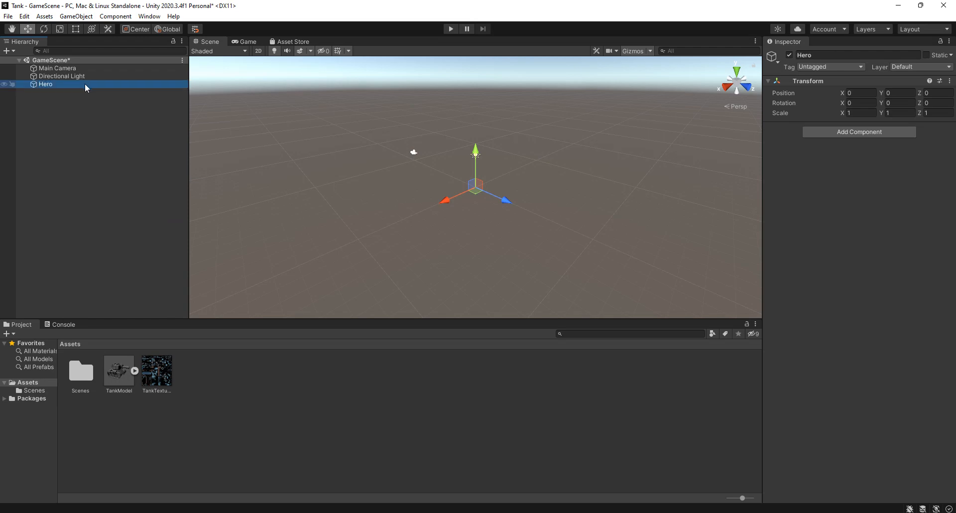
{"action": "left_click", "coordinate": [136, 171]}
{"action": "left_click", "coordinate": [52, 83]}
{"action": "left_click", "coordinate": [143, 413]}
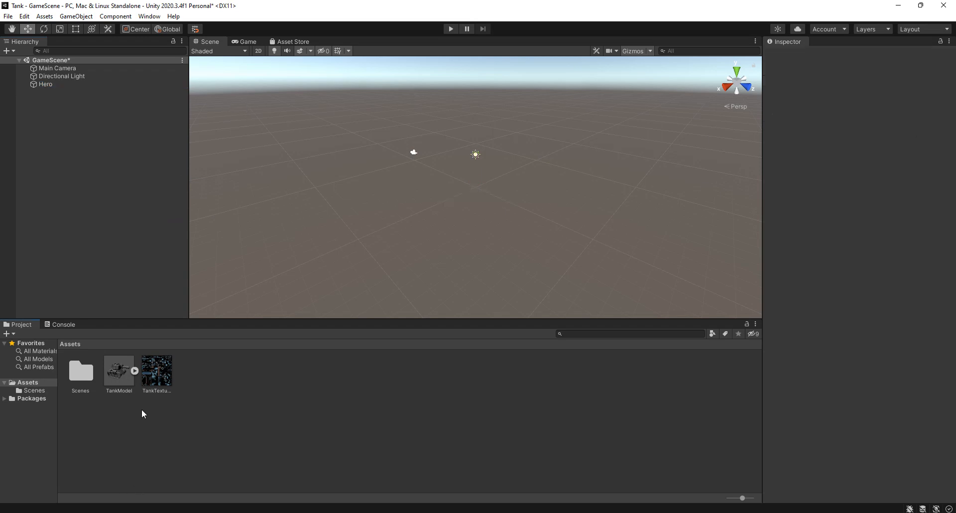
Add the TankModel asset to the scene and make it a child of the Hero object.
{"action": "left_click", "coordinate": [56, 84]}
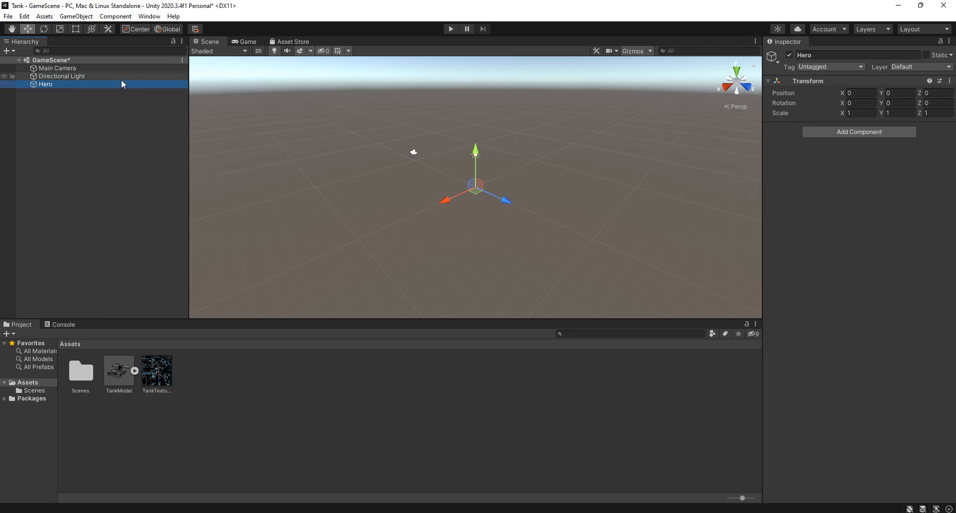
{"action": "left_click_drag", "start_coordinate": [114, 371], "coordinate": [42, 88]}
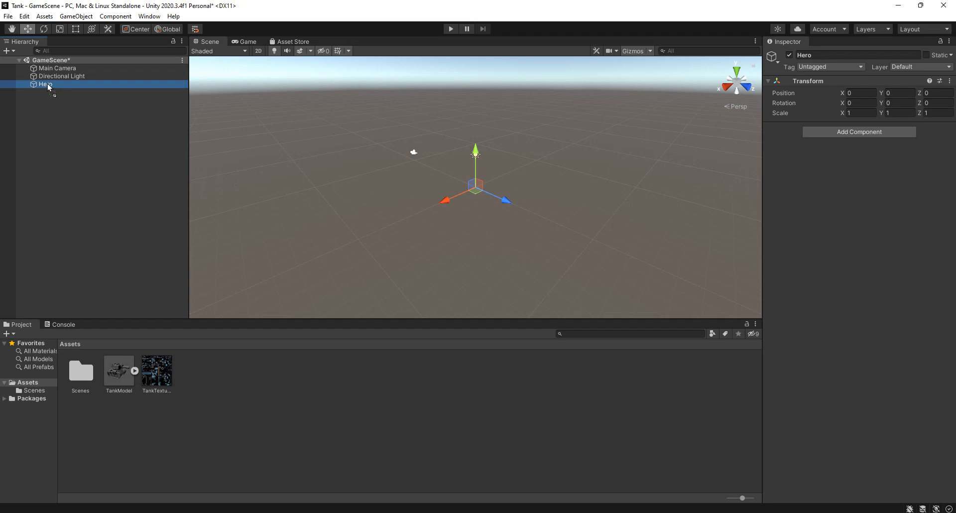
{"action": "mouse_move", "coordinate": [46, 84]}
{"action": "left_mouse_down"}
{"action": "mouse_move", "coordinate": [38, 101]}
{"action": "mouse_move", "coordinate": [35, 90]}
{"action": "left_mouse_up"}
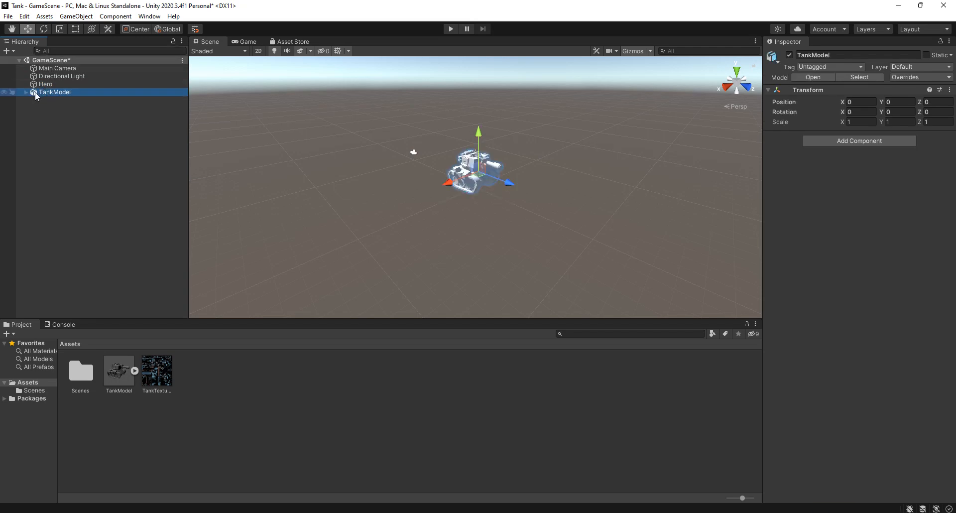
{"action": "left_click_drag", "start_coordinate": [35, 92], "coordinate": [44, 85]}
{"action": "left_click", "coordinate": [45, 84]}
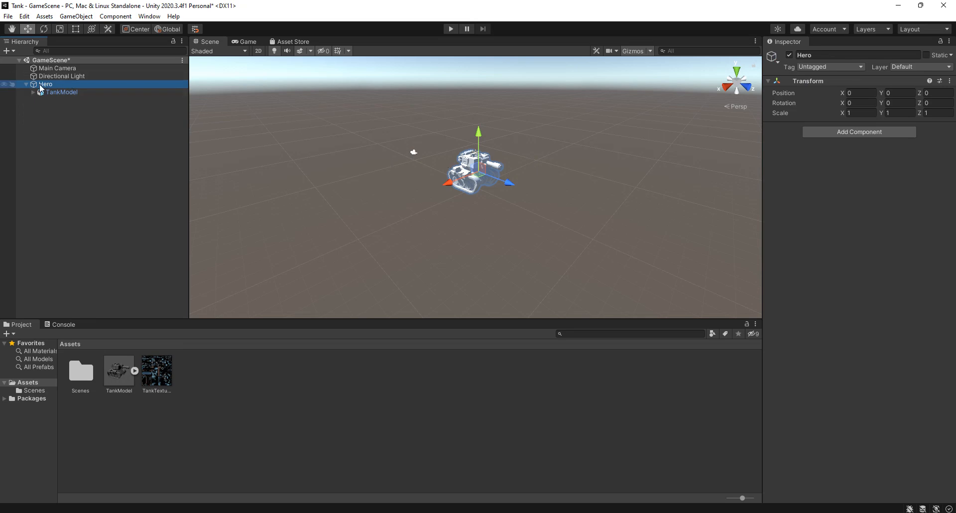
Set the scale of the TankModel object under Hero to 0.3 on the X, Y and Z axes.
{"action": "left_click", "coordinate": [75, 93]}
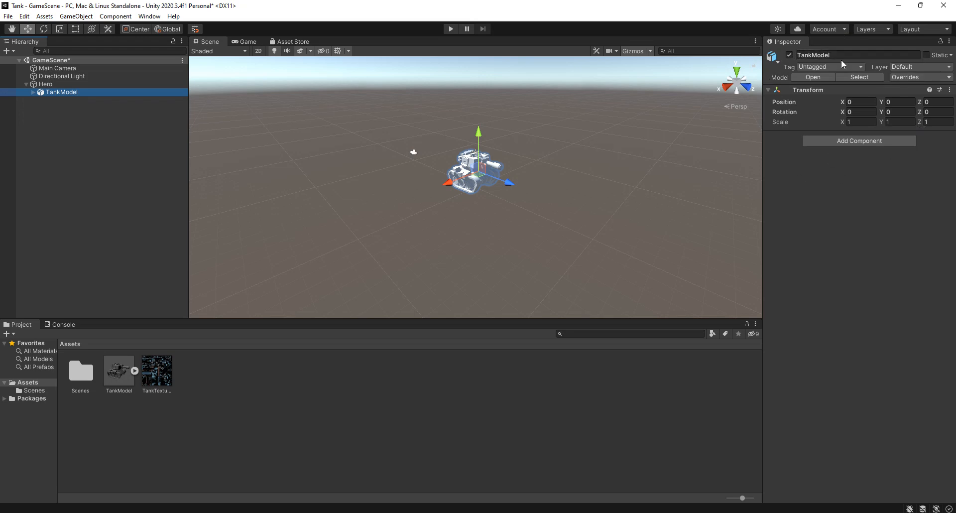
{"action": "left_click", "coordinate": [862, 121]}
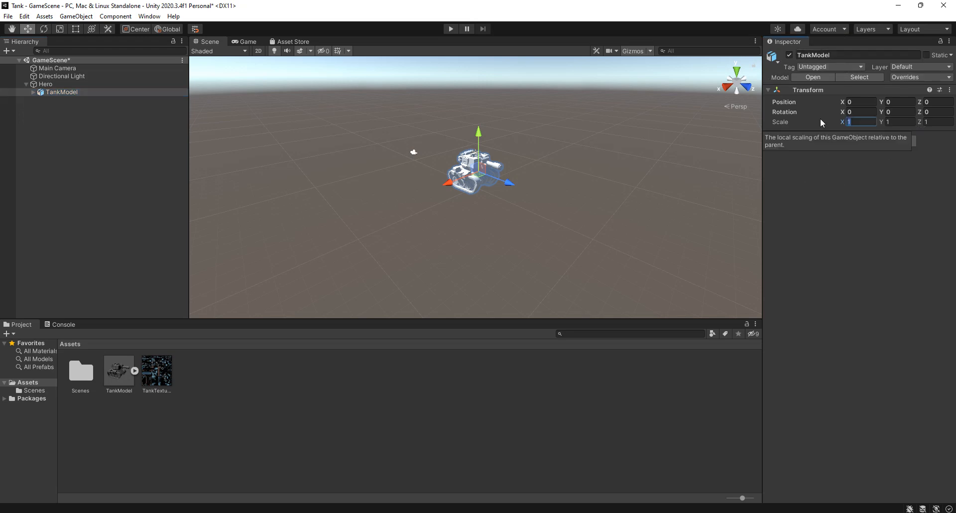
{"action": "type", "text": "0.3"}
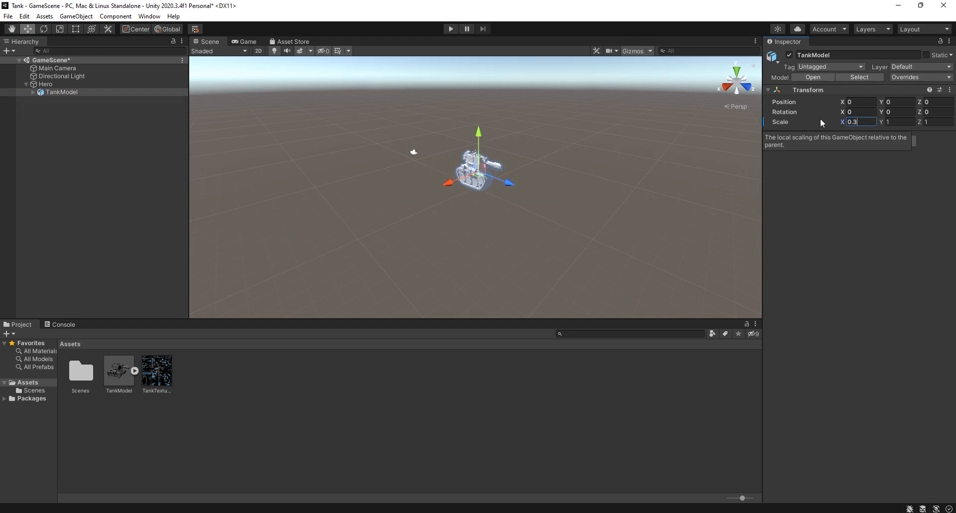
{"action": "left_click", "coordinate": [906, 121]}
{"action": "type", "text": "0.3"}
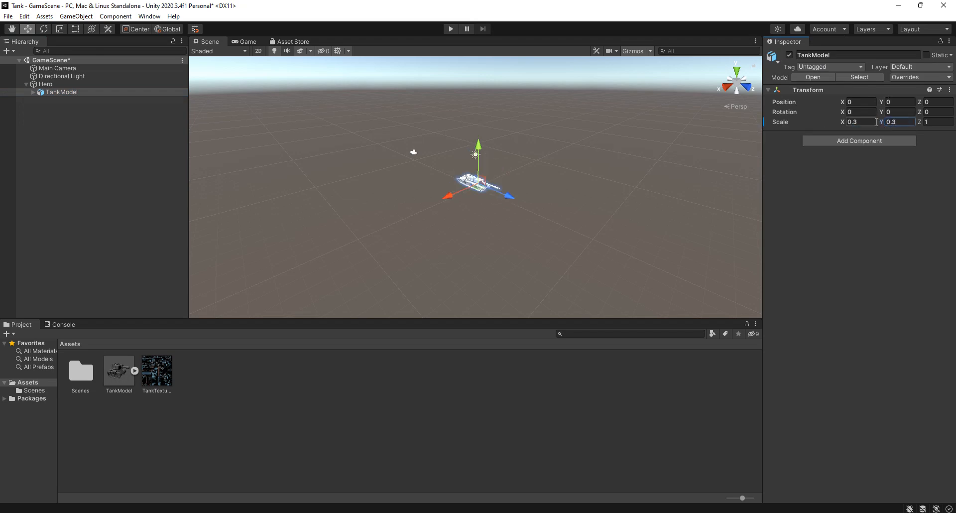
{"action": "key", "text": "Tab"}
{"action": "type", "text": "0.3"}
{"action": "key", "text": "Return"}
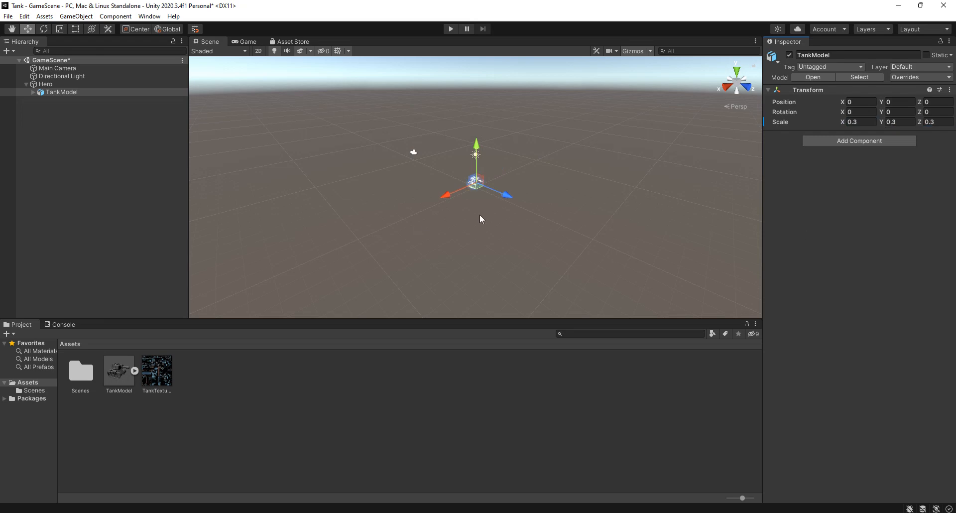
Examine the scaled tank in the scene up close and from a slightly higher angle.
{"action": "scroll", "coordinate": [485, 213], "scroll_direction": "up", "scroll_amount": 4}
{"action": "scroll", "coordinate": [484, 213], "scroll_direction": "down", "scroll_amount": 3}
{"action": "left_click", "coordinate": [506, 208]}
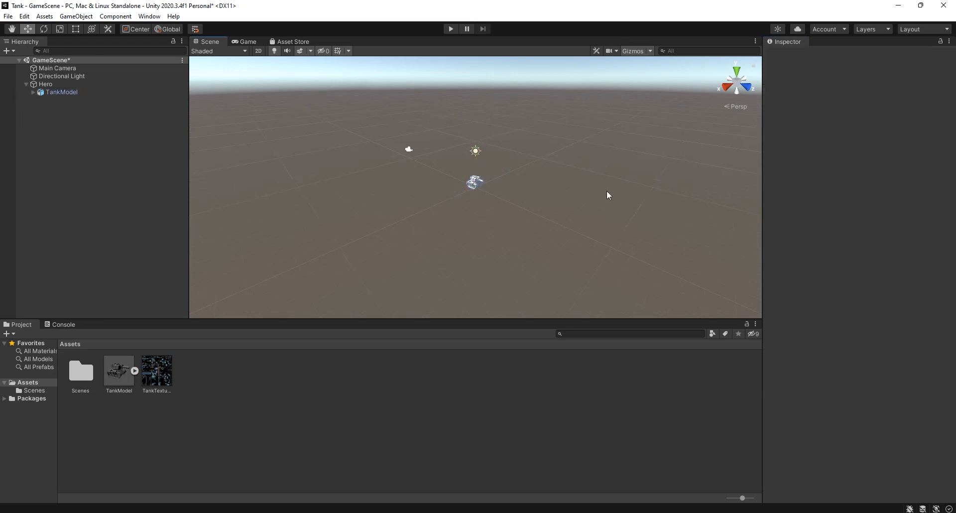
{"action": "scroll", "coordinate": [463, 182], "scroll_direction": "up", "scroll_amount": 2}
{"action": "scroll", "coordinate": [463, 181], "scroll_direction": "up", "scroll_amount": 1}
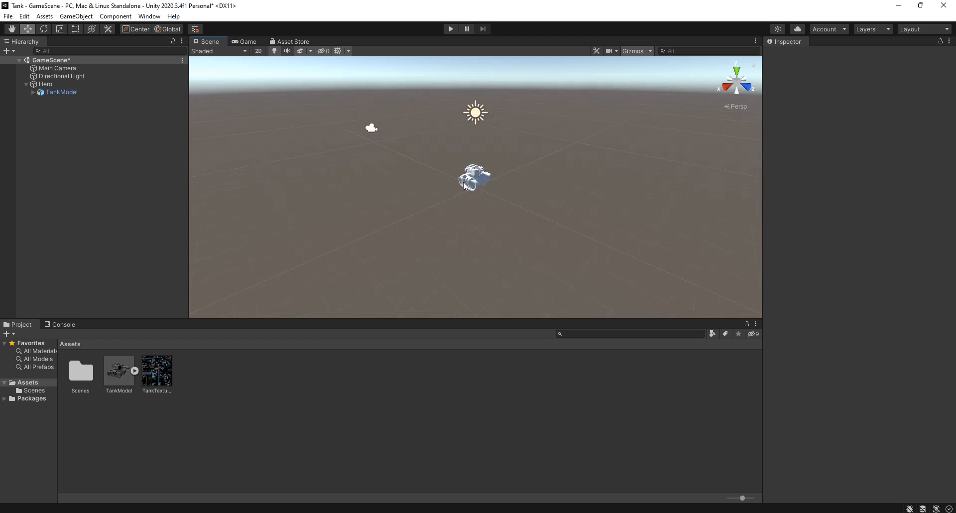
{"action": "scroll", "coordinate": [463, 181], "scroll_direction": "down", "scroll_amount": 2}
{"action": "scroll", "coordinate": [463, 181], "scroll_direction": "up", "scroll_amount": 5}
{"action": "scroll", "coordinate": [463, 182], "scroll_direction": "down", "scroll_amount": 6}
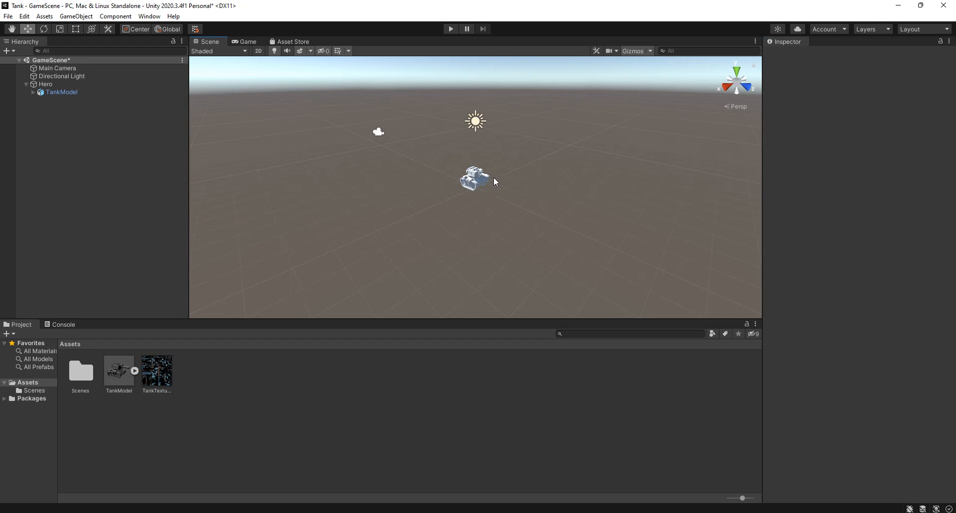
{"action": "mouse_move", "coordinate": [483, 183]}
{"action": "middle_mouse_down"}
{"action": "mouse_move", "coordinate": [447, 184]}
{"action": "mouse_move", "coordinate": [506, 197]}
{"action": "mouse_move", "coordinate": [412, 192]}
{"action": "mouse_move", "coordinate": [529, 198]}
{"action": "mouse_move", "coordinate": [468, 194]}
{"action": "mouse_move", "coordinate": [476, 194]}
{"action": "middle_mouse_up"}
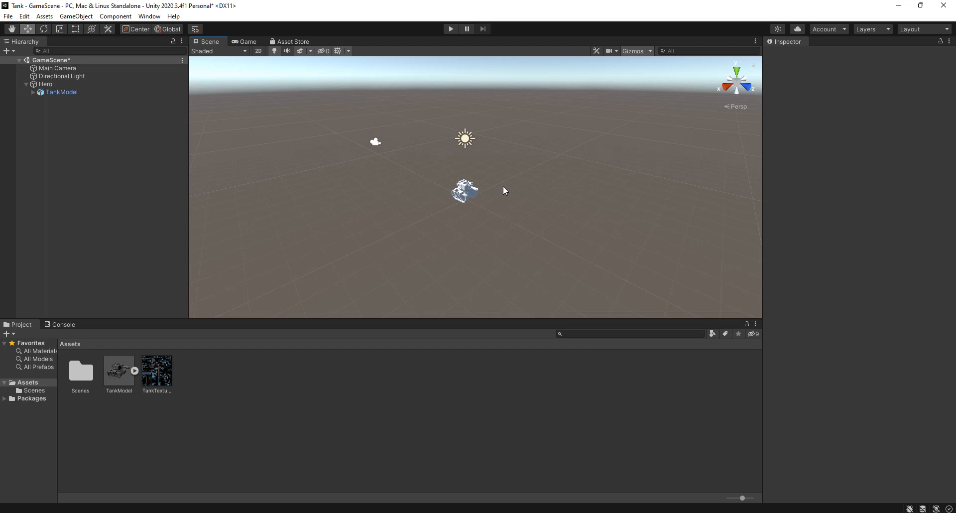
{"action": "key", "text": "alt"}
{"action": "mouse_move", "coordinate": [503, 191]}
{"action": "left_mouse_down", "text": "alt"}
{"action": "mouse_move", "coordinate": [356, 194]}
{"action": "mouse_move", "coordinate": [622, 196]}
{"action": "mouse_move", "coordinate": [463, 198]}
{"action": "mouse_move", "coordinate": [489, 194]}
{"action": "left_mouse_up", "text": "alt"}
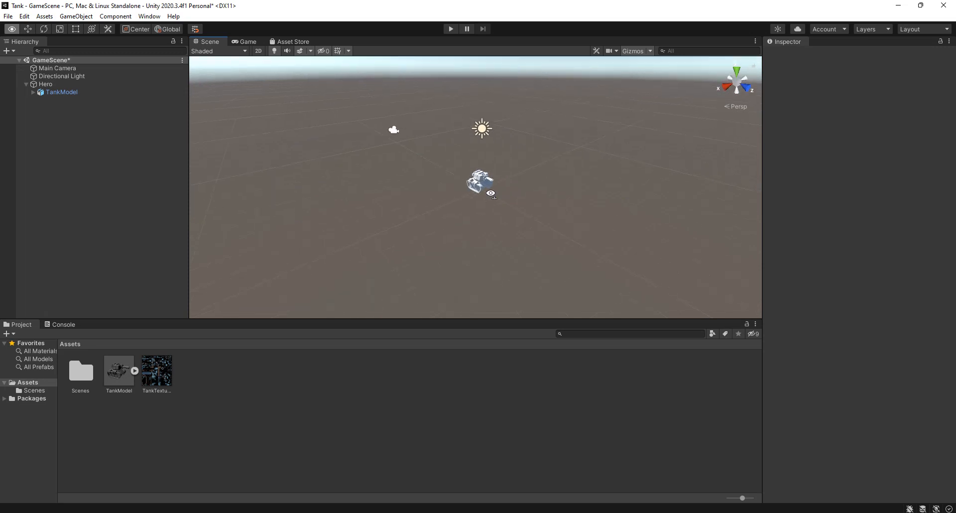
{"action": "scroll", "coordinate": [489, 193], "scroll_direction": "up", "scroll_amount": 3}
{"action": "middle_click_drag", "start_coordinate": [489, 193], "coordinate": [484, 204]}
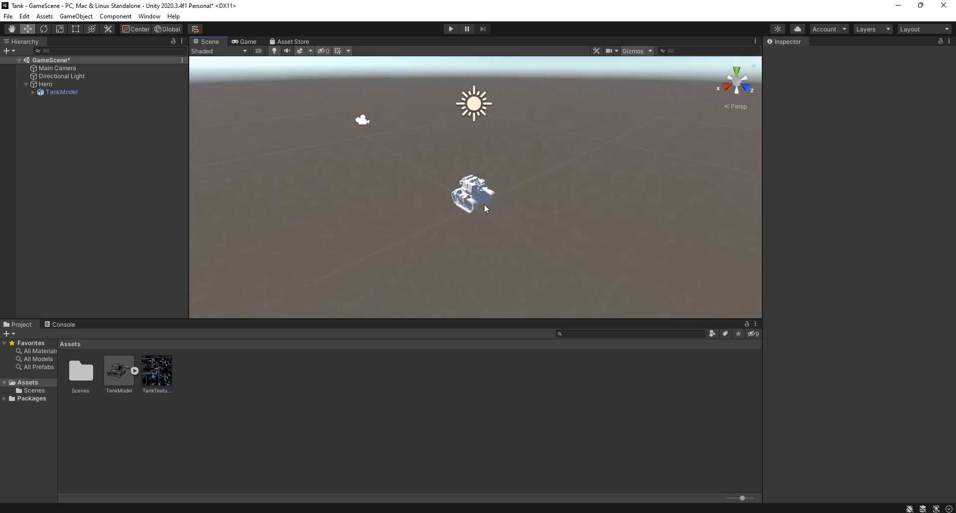
{"action": "scroll", "coordinate": [486, 204], "scroll_direction": "up", "scroll_amount": 2}
{"action": "scroll", "coordinate": [448, 176], "scroll_direction": "up", "scroll_amount": 2}
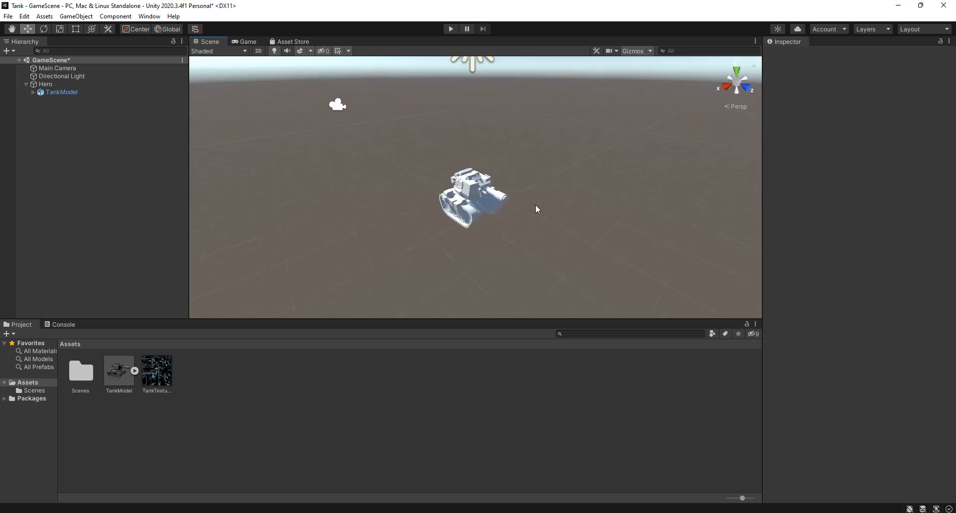
{"action": "left_click", "coordinate": [475, 182]}
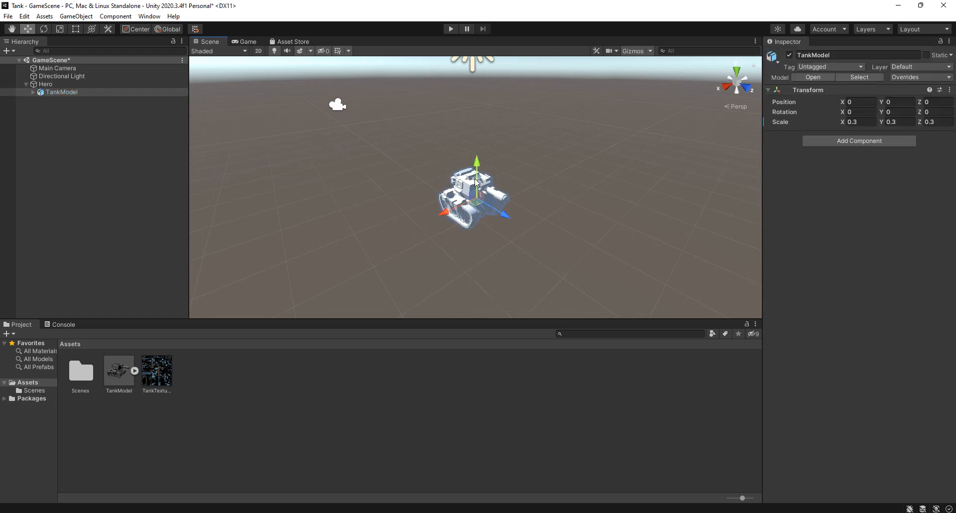
{"action": "left_click", "coordinate": [600, 201]}
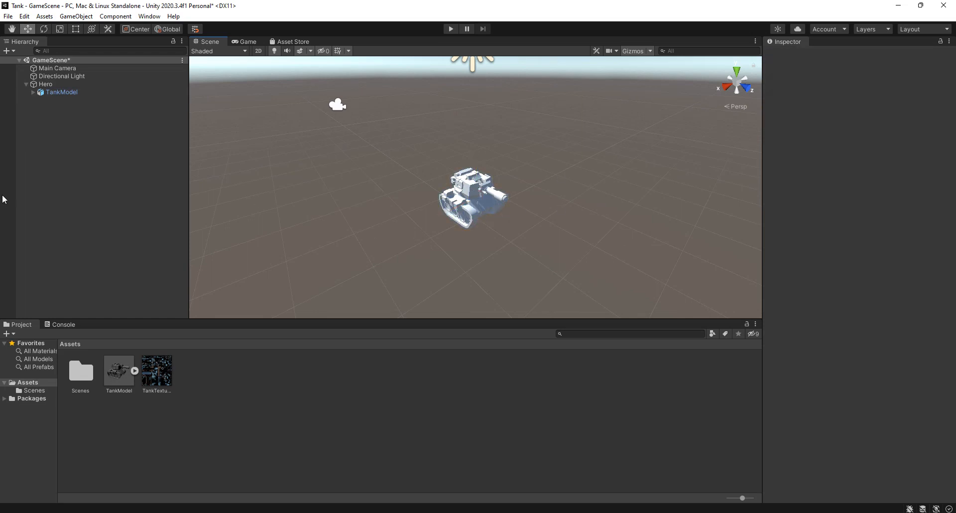
Apply the TankTexture asset to the tank model in the scene.
{"action": "left_click", "coordinate": [237, 389]}
{"action": "mouse_move", "coordinate": [160, 374]}
{"action": "left_mouse_down"}
{"action": "mouse_move", "coordinate": [229, 352]}
{"action": "mouse_move", "coordinate": [459, 194]}
{"action": "mouse_move", "coordinate": [457, 208]}
{"action": "mouse_move", "coordinate": [149, 376]}
{"action": "left_mouse_up"}
{"action": "left_click", "coordinate": [45, 92]}
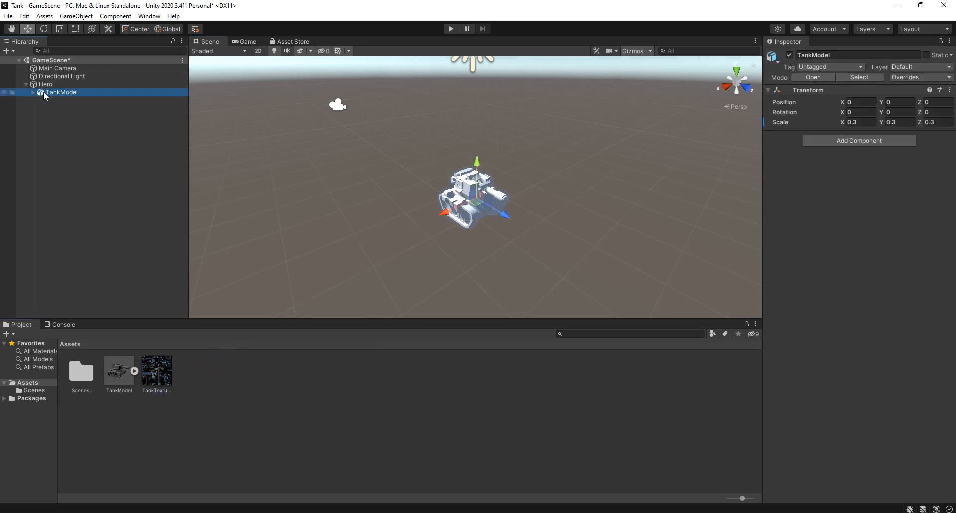
{"action": "left_click_drag", "start_coordinate": [154, 368], "coordinate": [471, 218]}
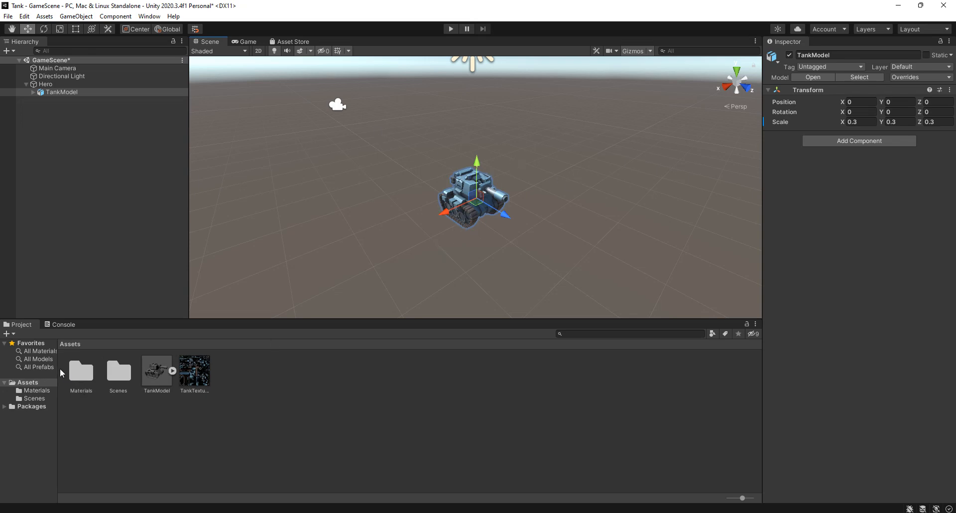
Rename the TankTexture material in the Materials folder as HeroMaterial.
{"action": "double_click", "coordinate": [87, 382]}
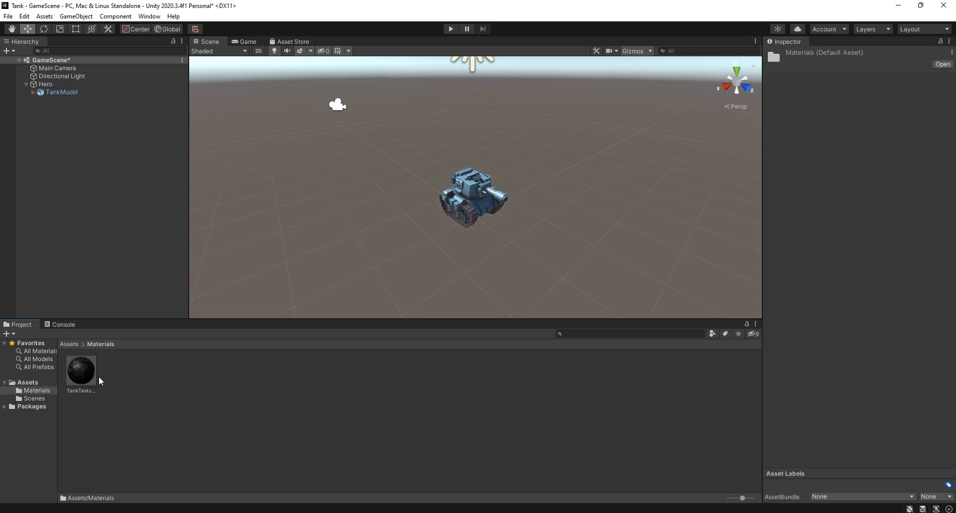
{"action": "left_click", "coordinate": [76, 372]}
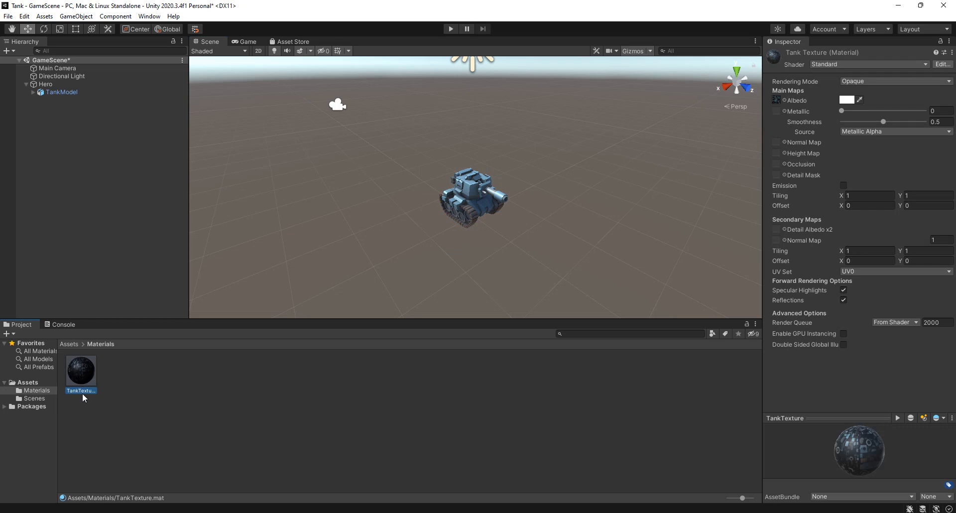
{"action": "right_click", "coordinate": [82, 391]}
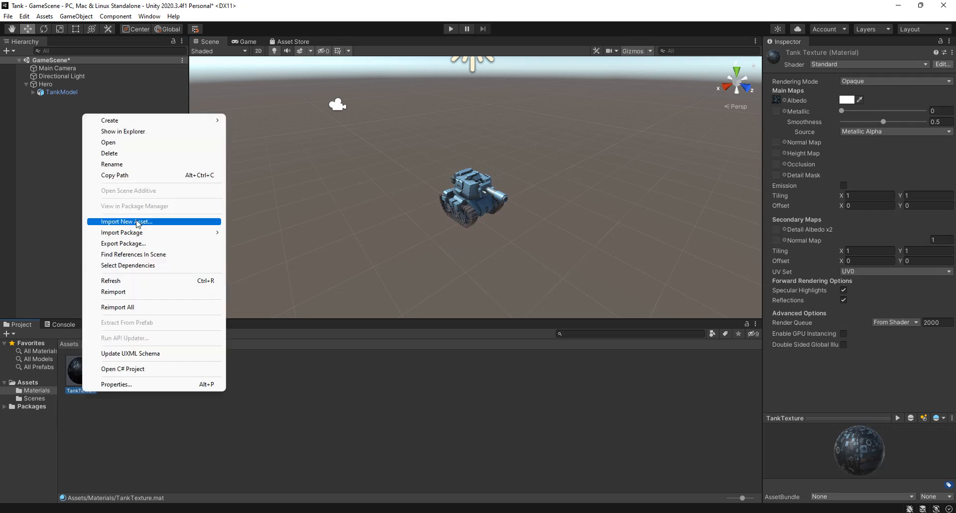
{"action": "left_click", "coordinate": [138, 165]}
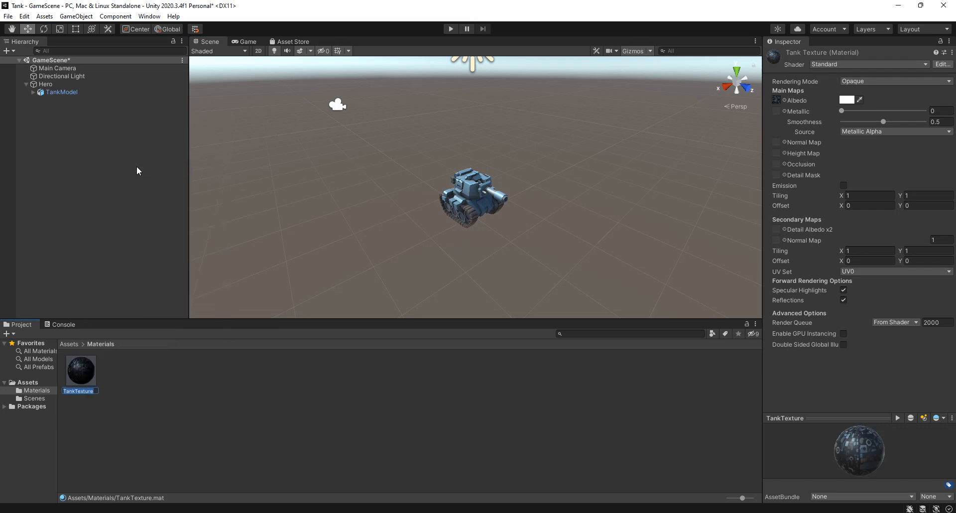
{"action": "type", "text": "HeroMatr"}
{"action": "type", "text": "ial"}
{"action": "key", "text": "Return"}
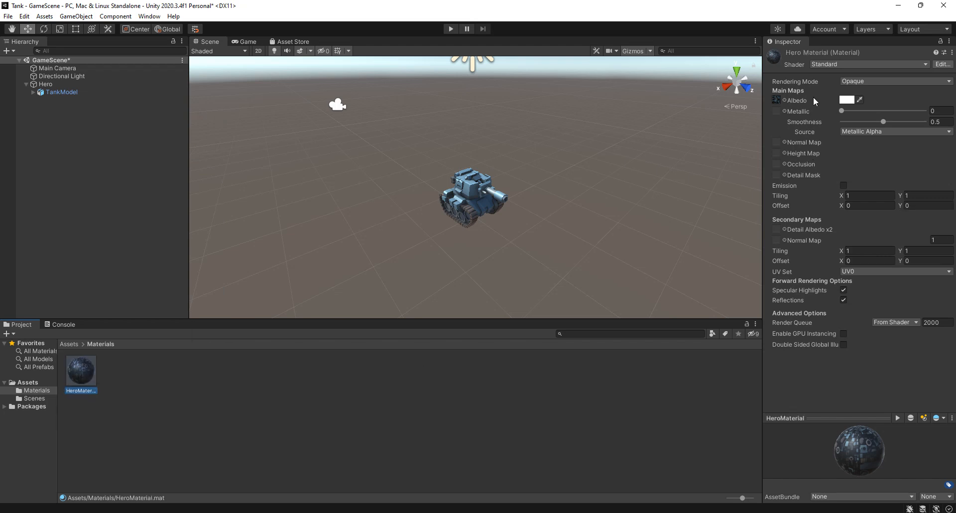
Change the albedo color of HeroMaterial to yellow, hex FFFA00, and select the Hero object.
{"action": "left_click", "coordinate": [848, 101]}
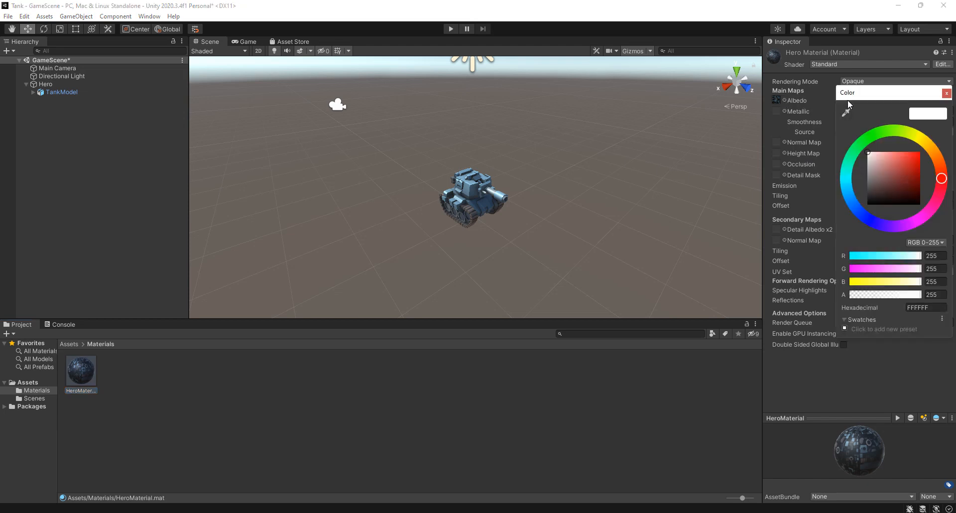
{"action": "left_click", "coordinate": [924, 140]}
{"action": "left_click", "coordinate": [919, 152]}
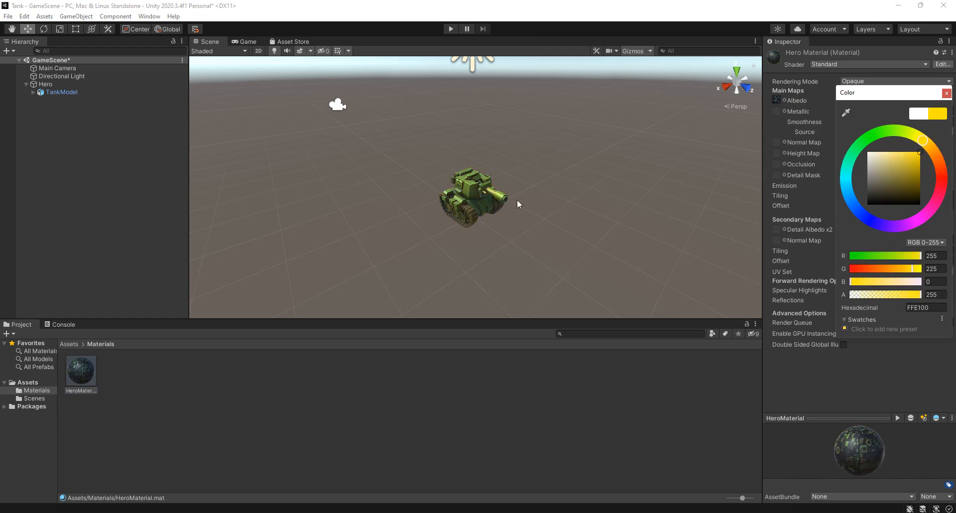
{"action": "left_click", "coordinate": [920, 137]}
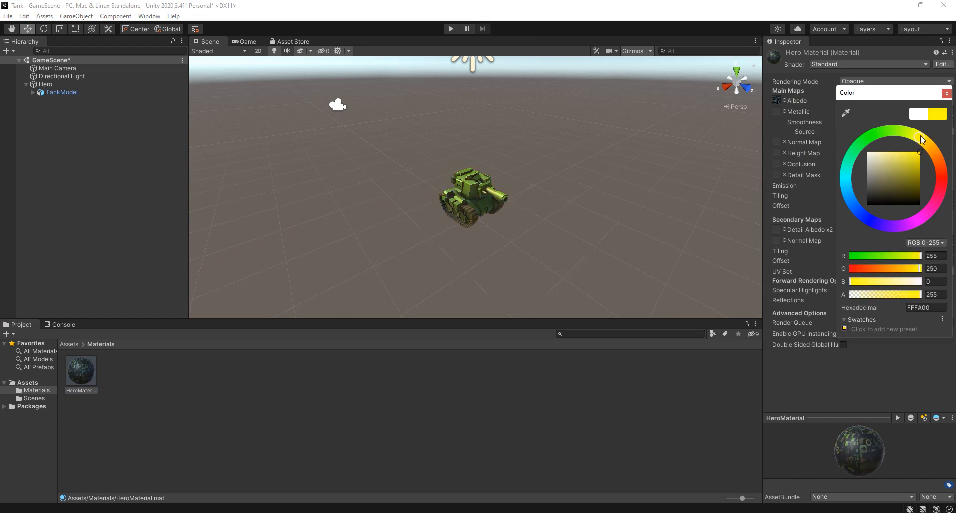
{"action": "left_click", "coordinate": [46, 84]}
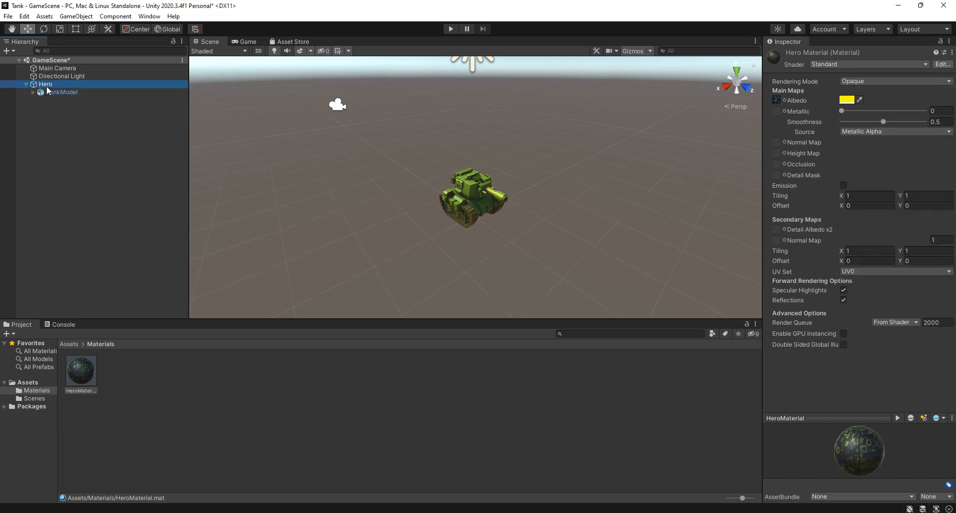
Create a new material in the Materials folder and name it EnemyMaterial.
{"action": "left_click", "coordinate": [72, 155]}
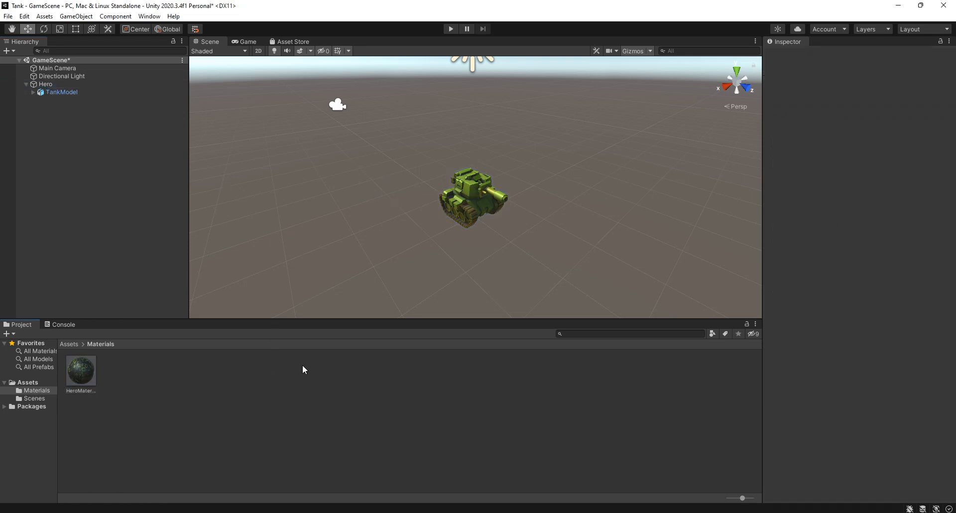
{"action": "right_click", "coordinate": [124, 378]}
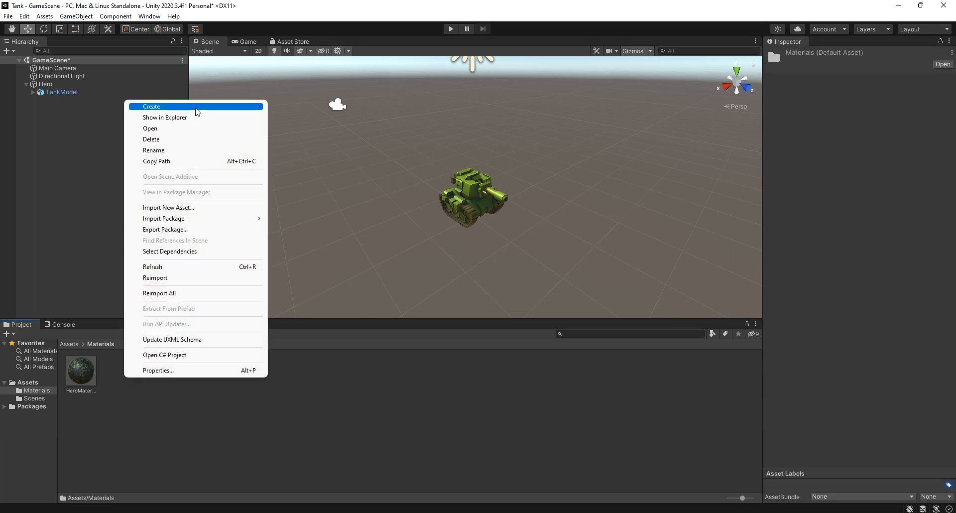
{"action": "mouse_move", "coordinate": [197, 112]}
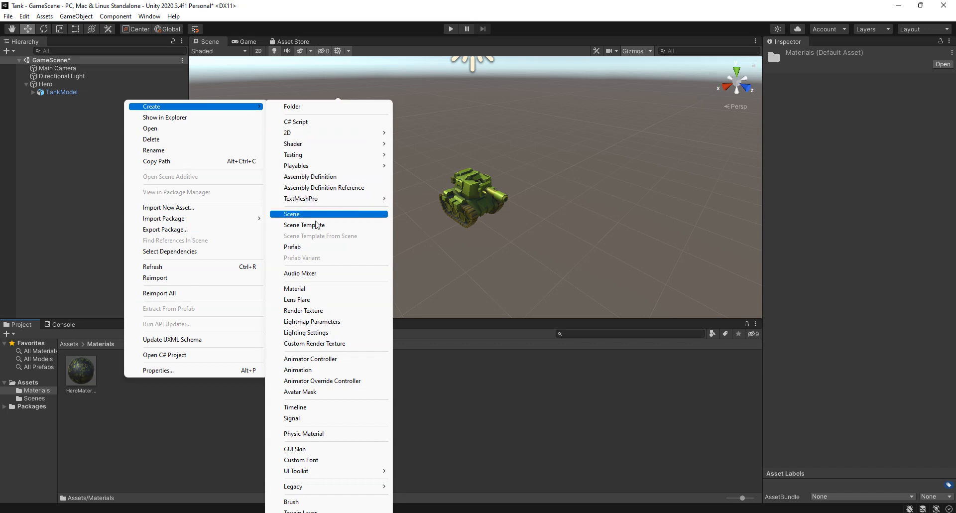
{"action": "left_click", "coordinate": [312, 289]}
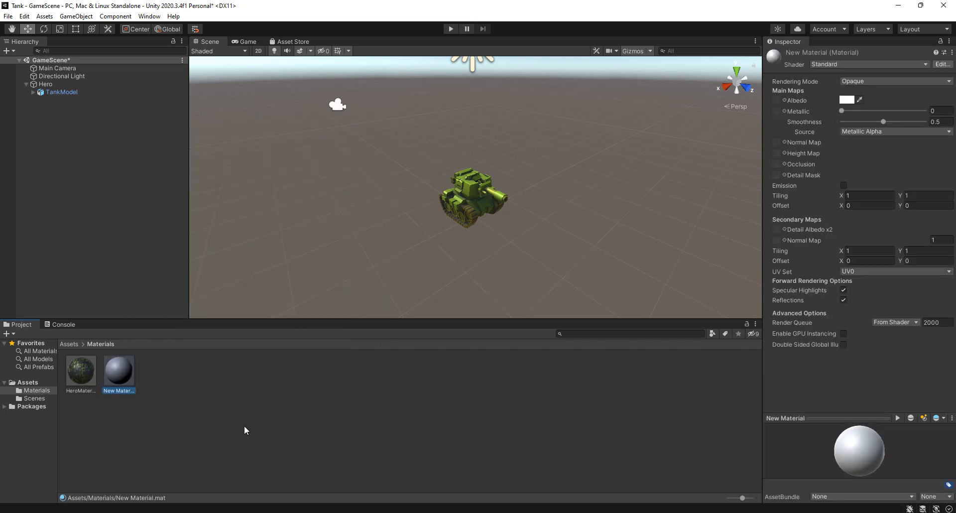
{"action": "right_click", "coordinate": [125, 387]}
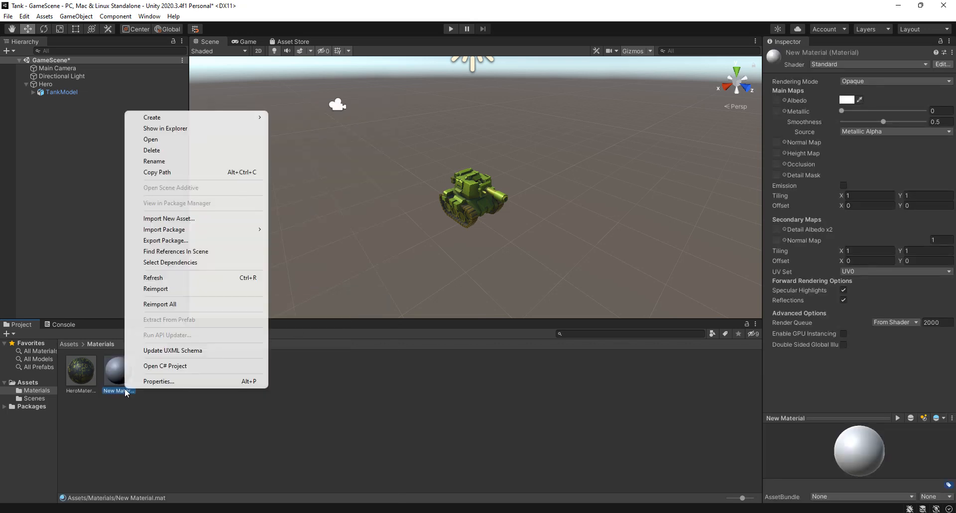
{"action": "left_click", "coordinate": [202, 160]}
{"action": "type", "text": "Enem"}
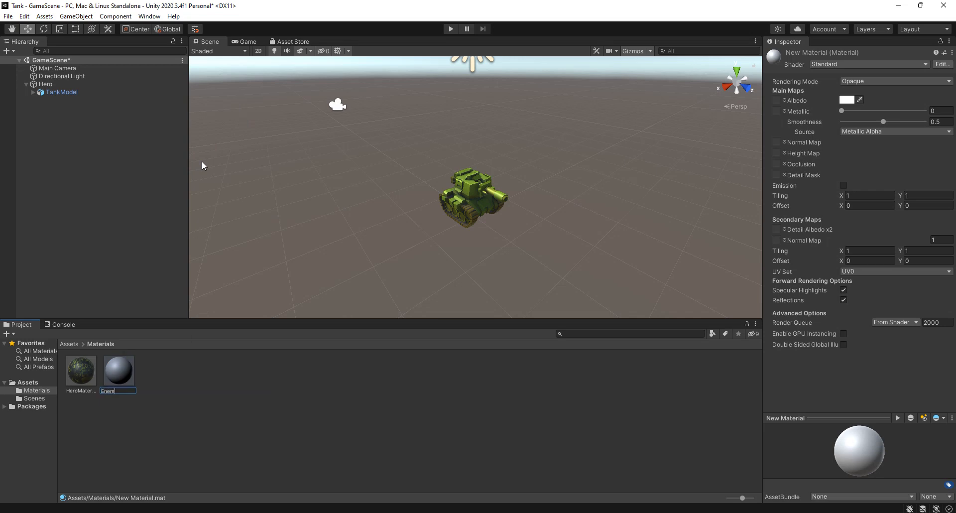
{"action": "type", "text": "yMaterial"}
{"action": "key", "text": "Return"}
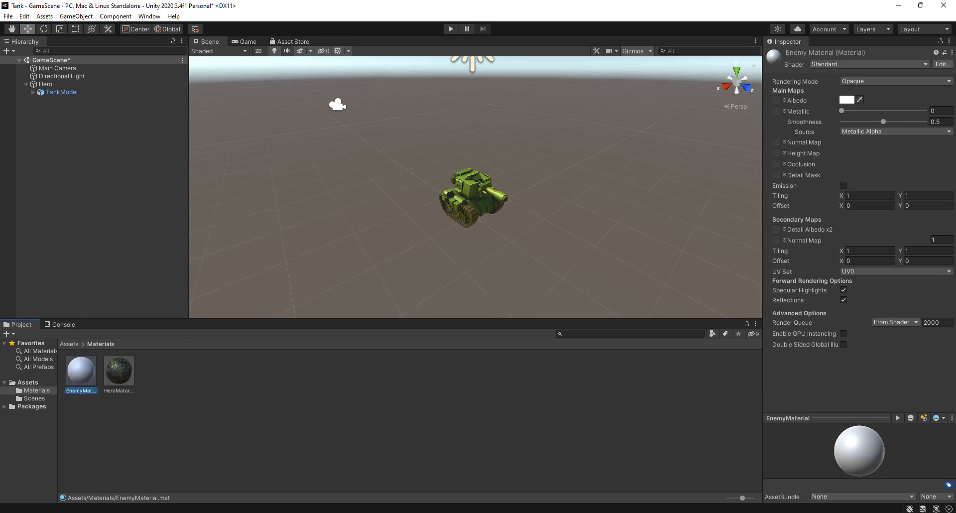
Assign the TankTexture asset from the Assets folder as the albedo map of EnemyMaterial.
{"action": "left_click", "coordinate": [69, 344]}
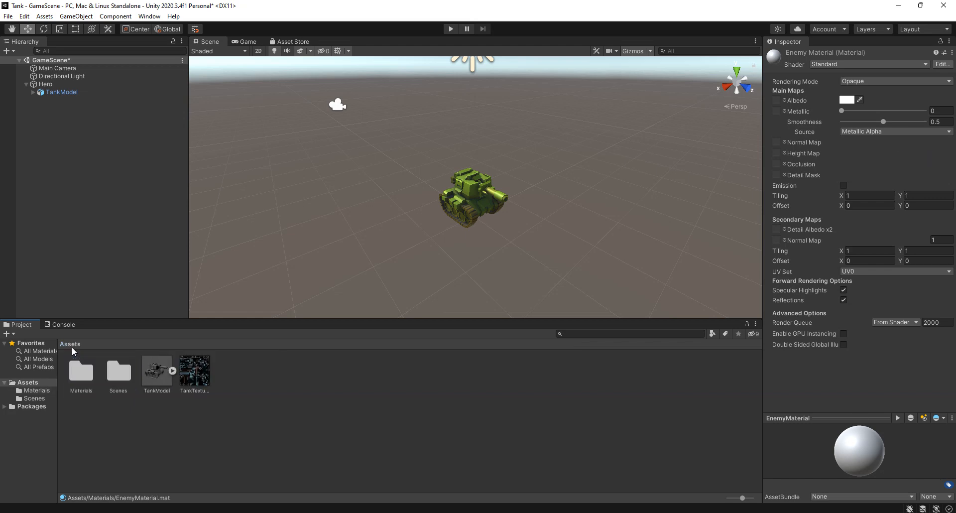
{"action": "left_click", "coordinate": [195, 375]}
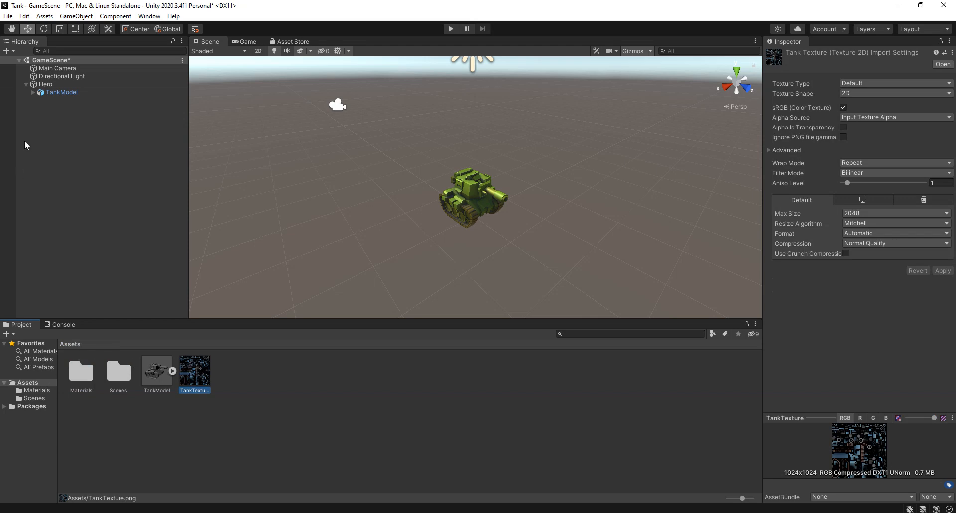
{"action": "double_click", "coordinate": [83, 367]}
{"action": "left_click", "coordinate": [85, 374]}
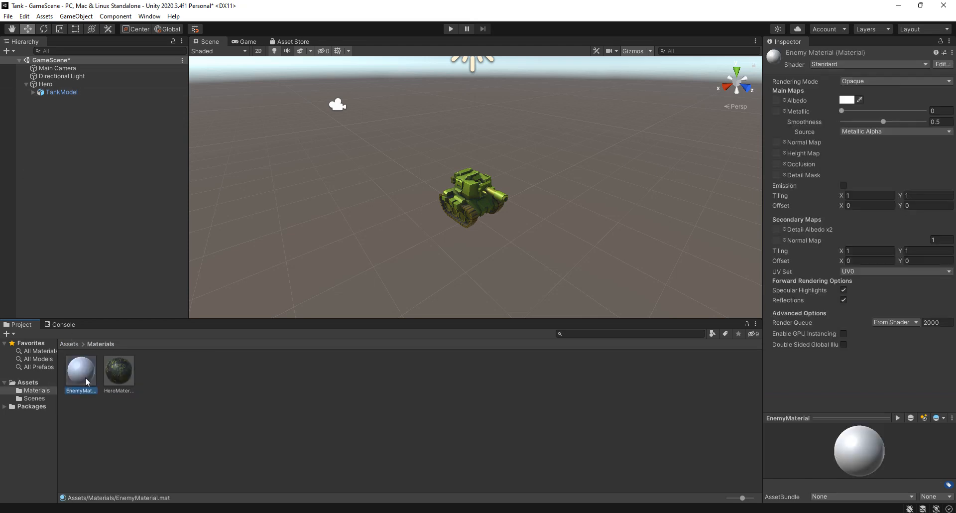
{"action": "left_click", "coordinate": [72, 344]}
{"action": "left_click_drag", "start_coordinate": [191, 377], "coordinate": [778, 104]}
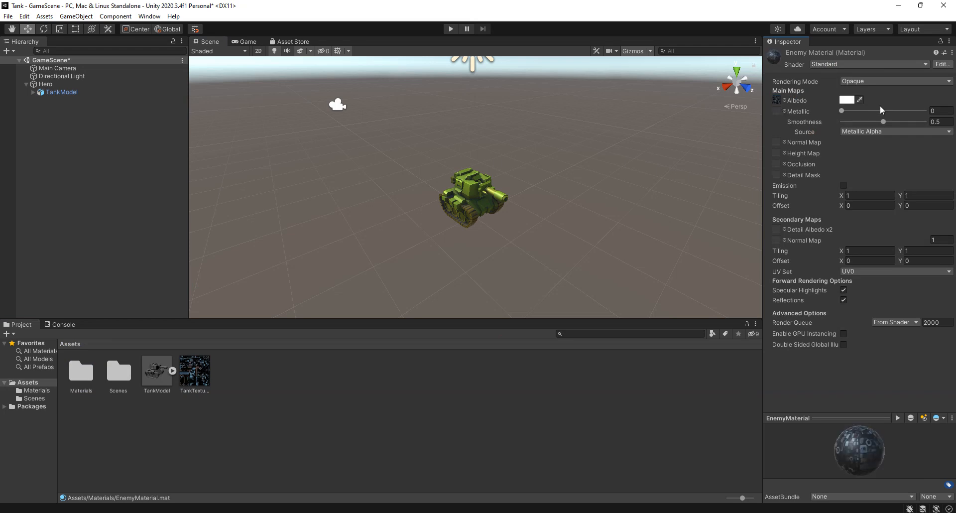
Set the albedo color of EnemyMaterial to magenta, hex FF00DC.
{"action": "left_click", "coordinate": [848, 102]}
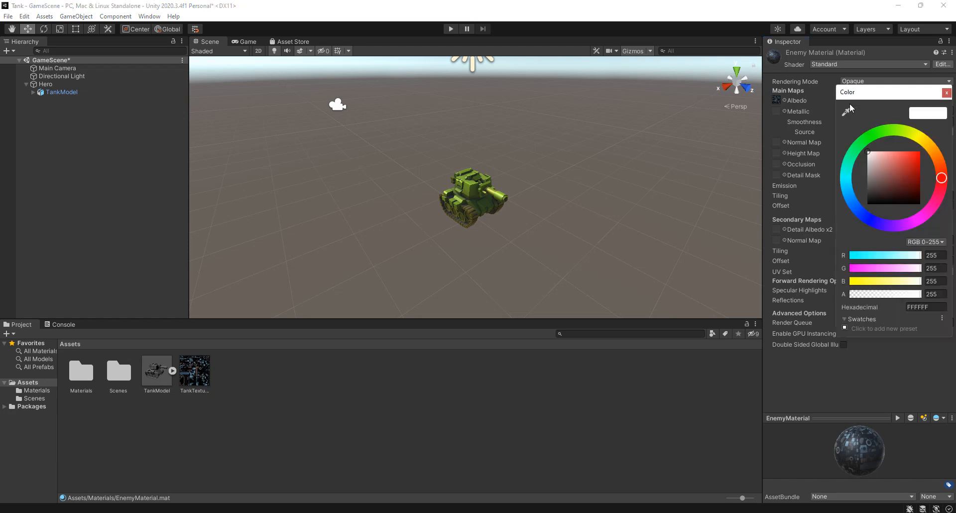
{"action": "left_click", "coordinate": [923, 216]}
{"action": "left_click_drag", "start_coordinate": [905, 169], "coordinate": [931, 153]}
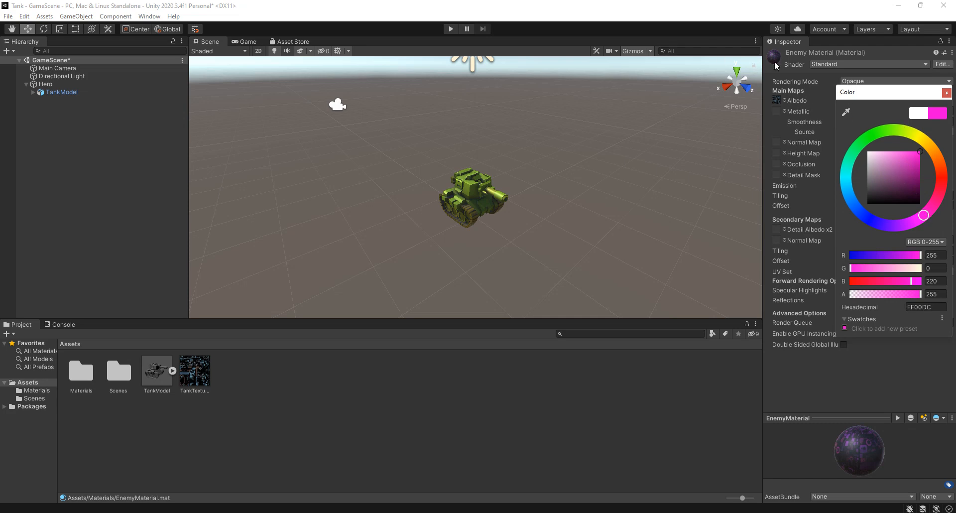
{"action": "left_click", "coordinate": [608, 177]}
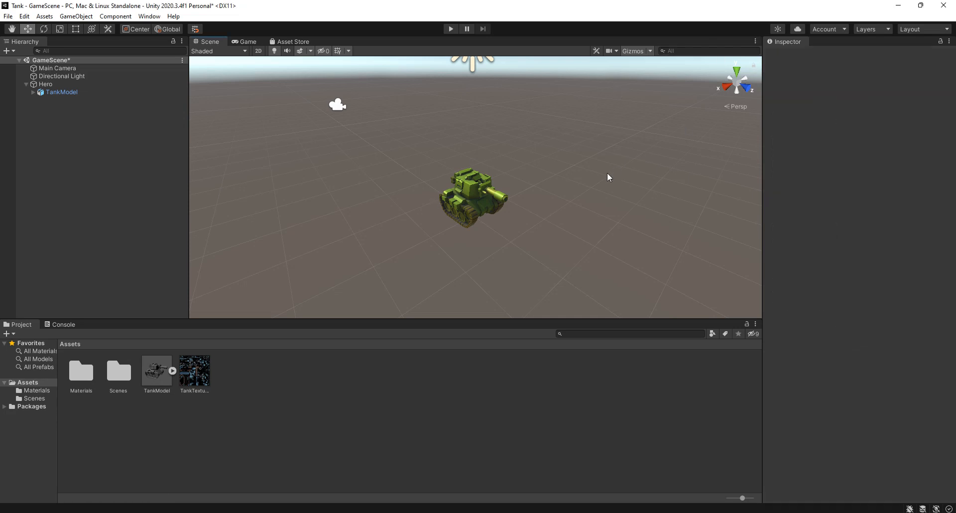
Duplicate the Hero object and rename the copy as Enemy.
{"action": "left_click", "coordinate": [25, 85]}
{"action": "right_click", "coordinate": [35, 85]}
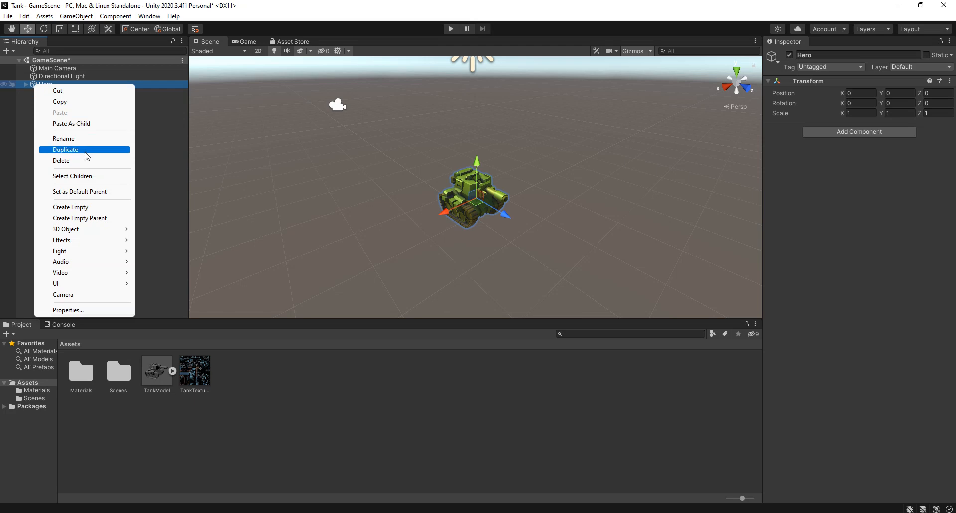
{"action": "left_click", "coordinate": [85, 154]}
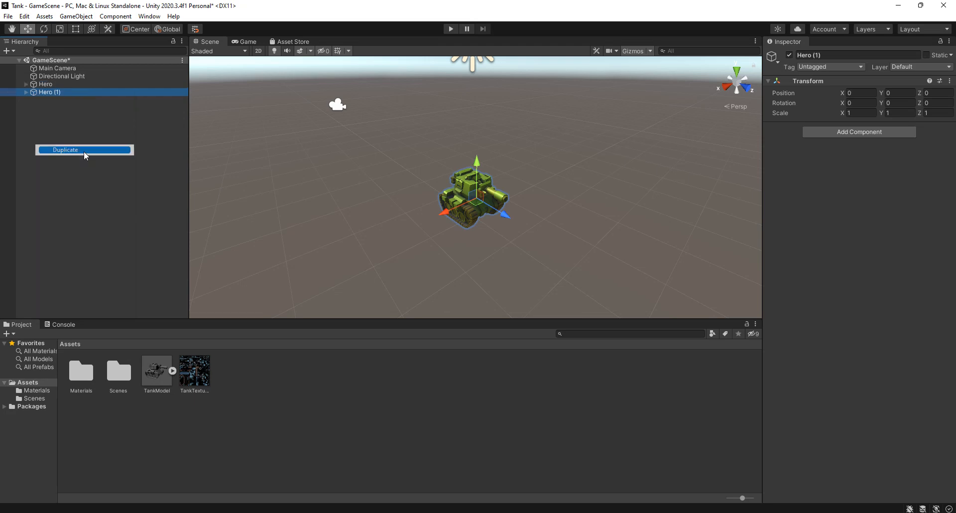
{"action": "right_click", "coordinate": [53, 94]}
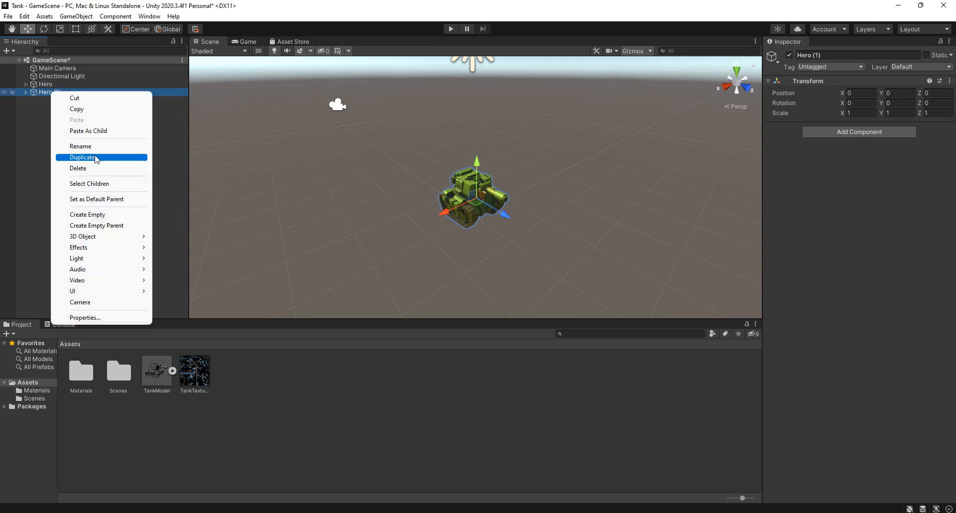
{"action": "left_click", "coordinate": [75, 146]}
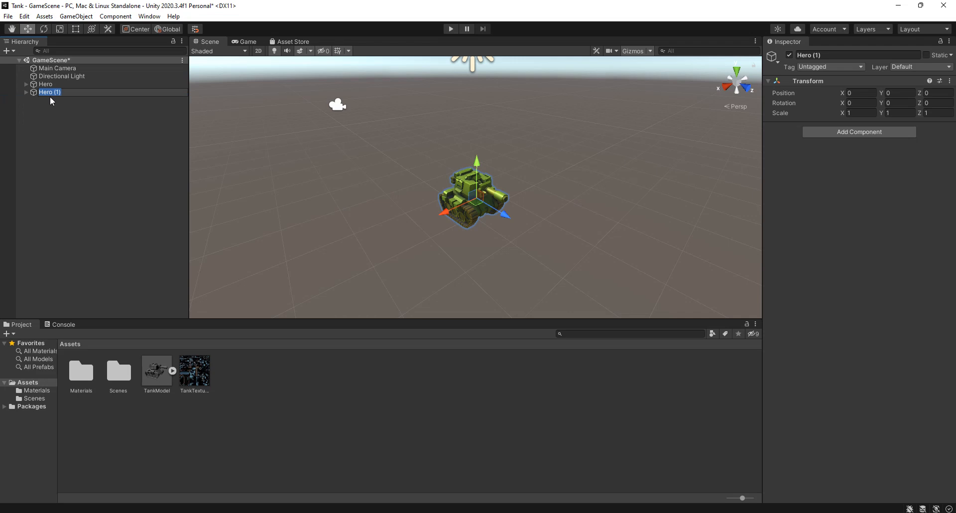
{"action": "type", "text": "Enemy"}
{"action": "key", "text": "Return"}
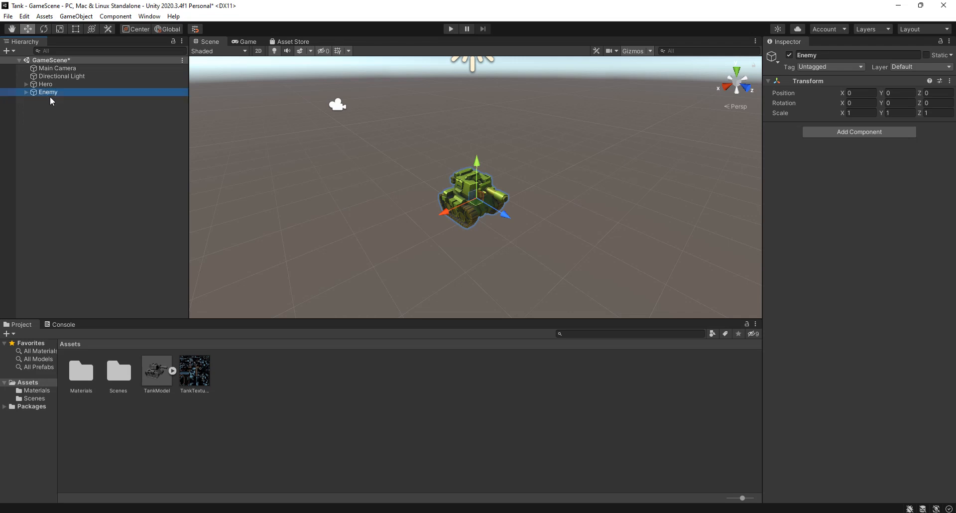
Check which object in the hierarchy is picked by selecting the overlapping tanks in the scene.
{"action": "left_click", "coordinate": [49, 103]}
{"action": "left_click", "coordinate": [46, 94]}
{"action": "left_click", "coordinate": [515, 225]}
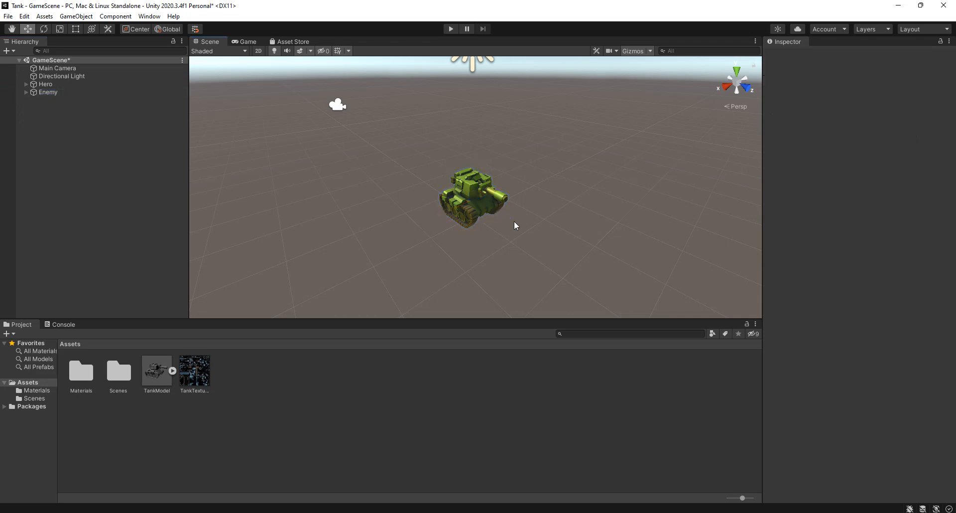
{"action": "left_click", "coordinate": [480, 203]}
{"action": "left_click", "coordinate": [510, 198]}
{"action": "left_click", "coordinate": [43, 94]}
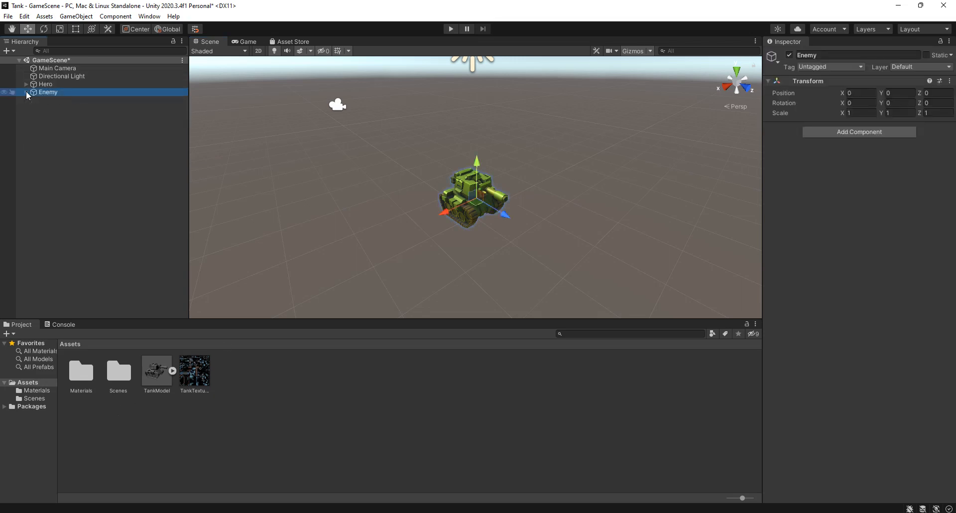
{"action": "left_click", "coordinate": [28, 93]}
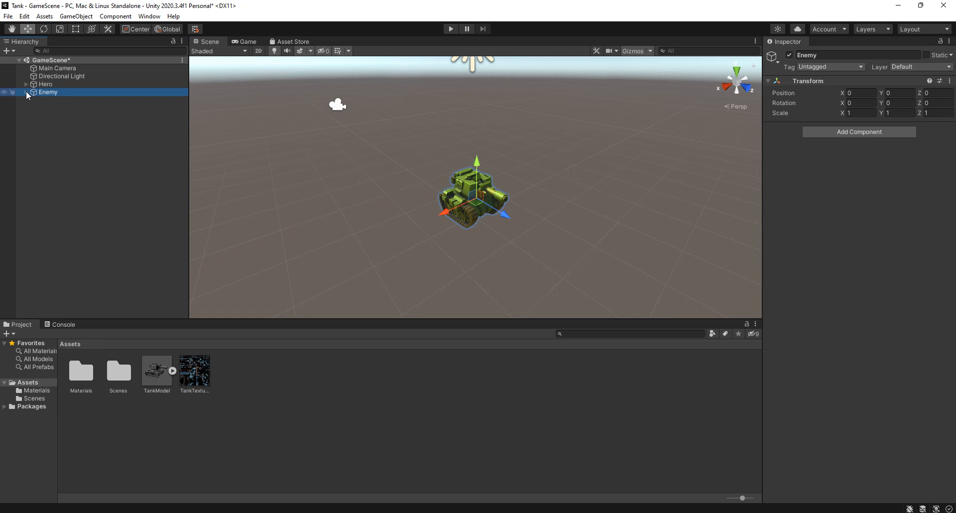
{"action": "left_click", "coordinate": [487, 192]}
{"action": "left_click", "coordinate": [488, 188]}
{"action": "left_click", "coordinate": [423, 175]}
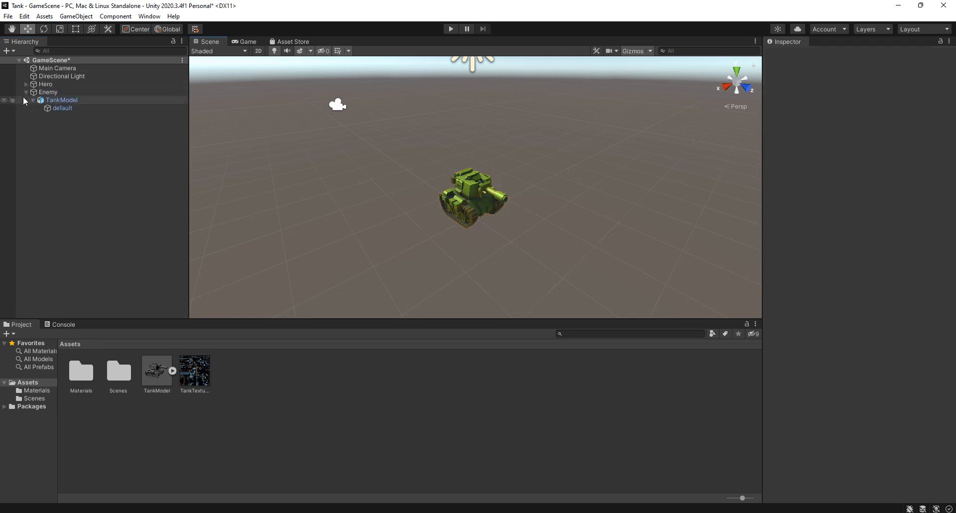
Apply EnemyMaterial from the Materials folder to the TankModel of the Enemy object in the scene.
{"action": "left_click", "coordinate": [26, 93]}
{"action": "left_click", "coordinate": [482, 211]}
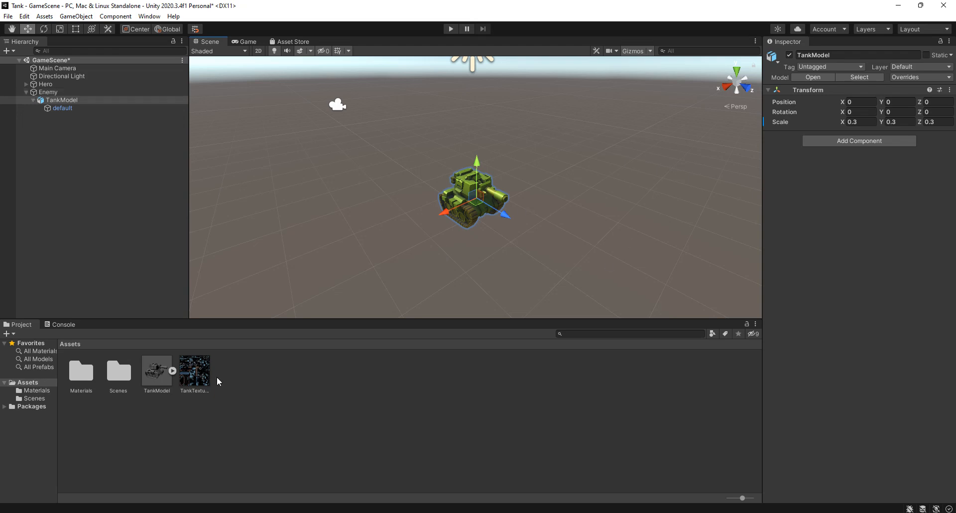
{"action": "left_click", "coordinate": [91, 373]}
{"action": "double_click", "coordinate": [91, 372]}
{"action": "left_click_drag", "start_coordinate": [80, 373], "coordinate": [46, 103]}
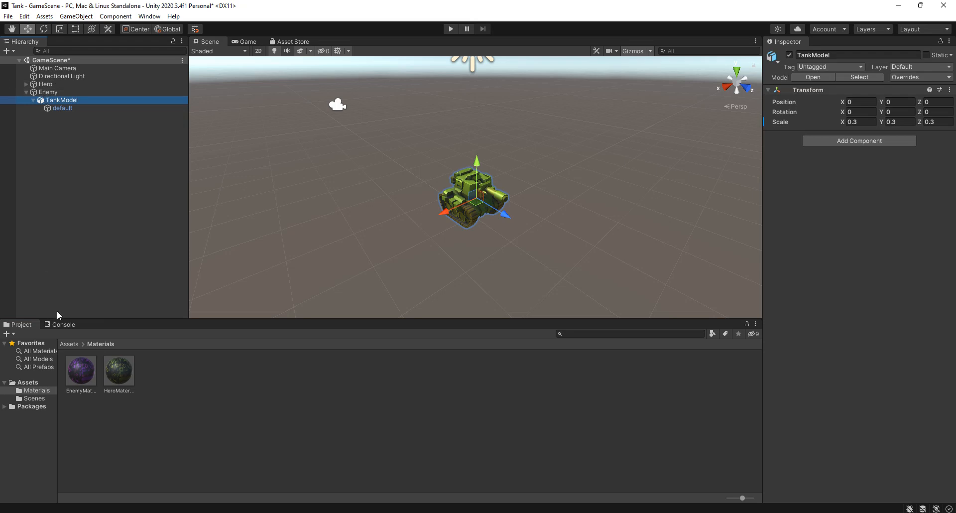
{"action": "left_click_drag", "start_coordinate": [81, 371], "coordinate": [473, 217]}
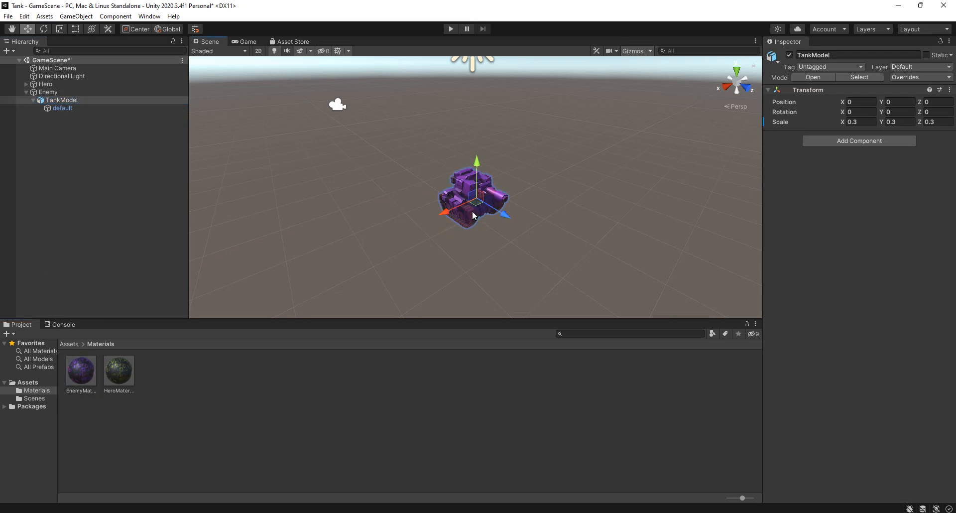
Move the Enemy object along the X axis to about 1.22, beside the Hero tank.
{"action": "left_click", "coordinate": [42, 93]}
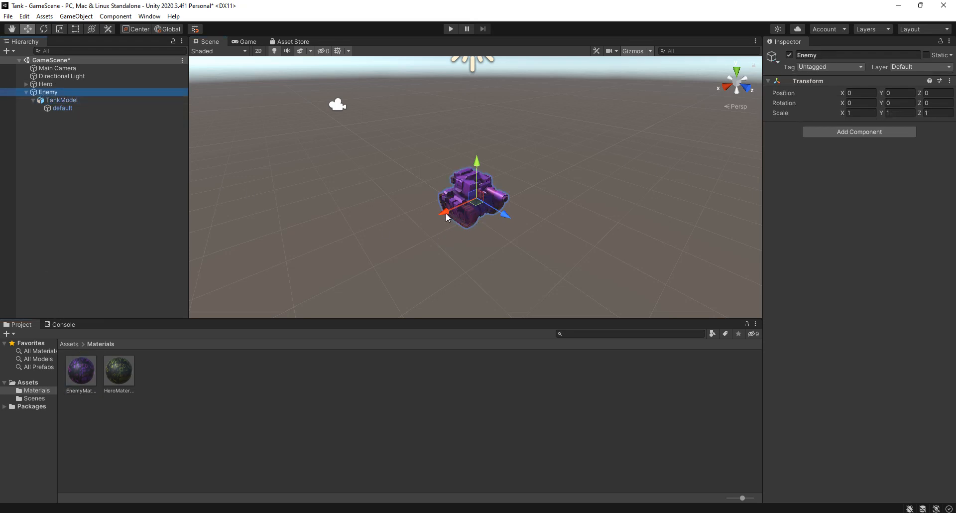
{"action": "left_click_drag", "start_coordinate": [446, 213], "coordinate": [381, 240]}
{"action": "left_click", "coordinate": [541, 246]}
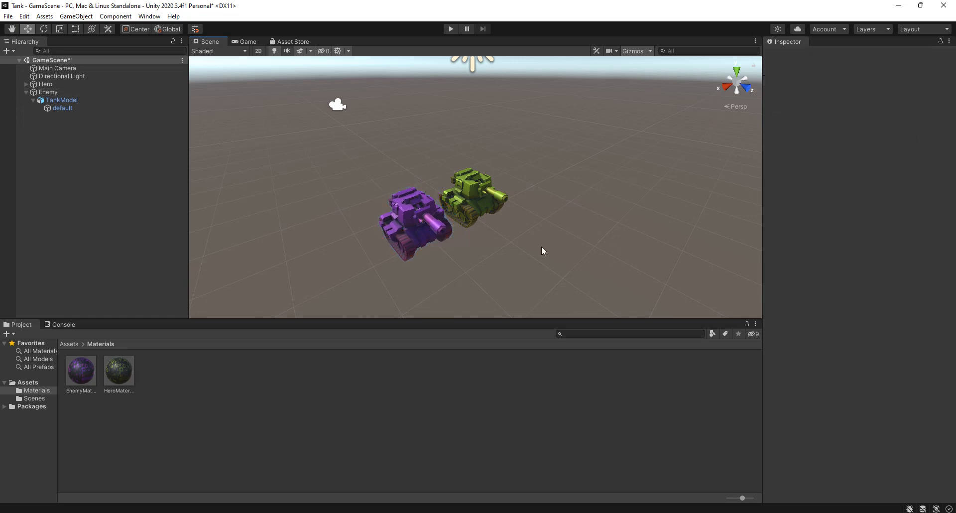
Examine the Hero and Enemy tanks in the scene by selecting each and viewing them closer.
{"action": "left_click", "coordinate": [453, 222]}
{"action": "left_click", "coordinate": [472, 199]}
{"action": "left_click", "coordinate": [367, 230]}
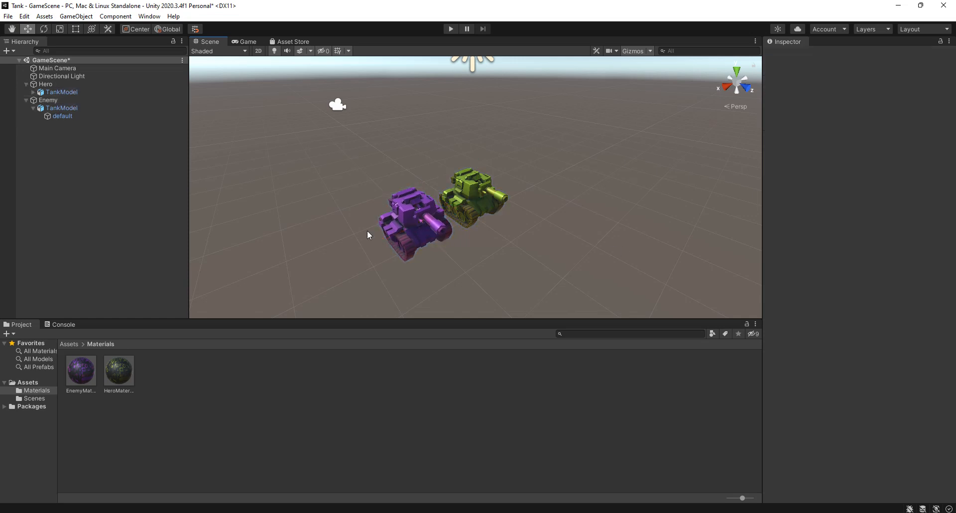
{"action": "left_click", "coordinate": [486, 205]}
{"action": "left_click", "coordinate": [410, 225]}
{"action": "left_click", "coordinate": [408, 222]}
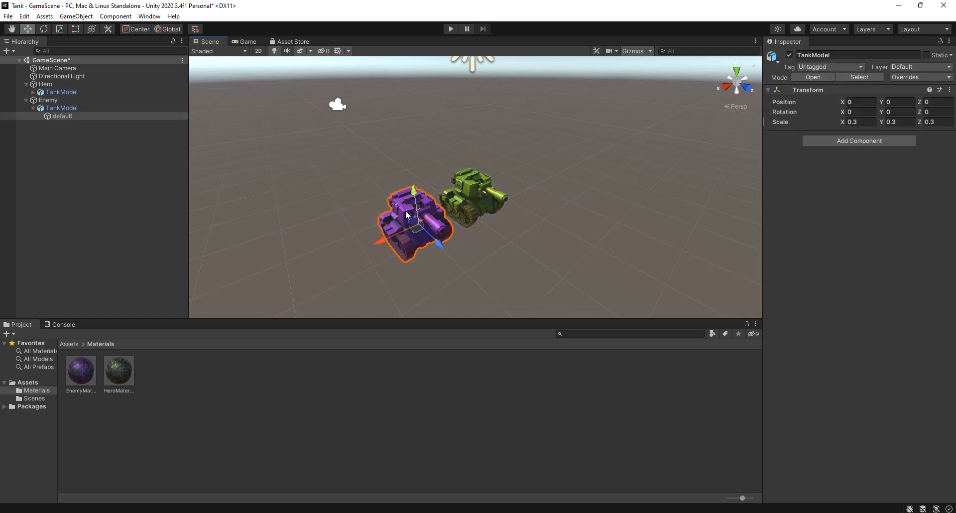
{"action": "left_click", "coordinate": [541, 209]}
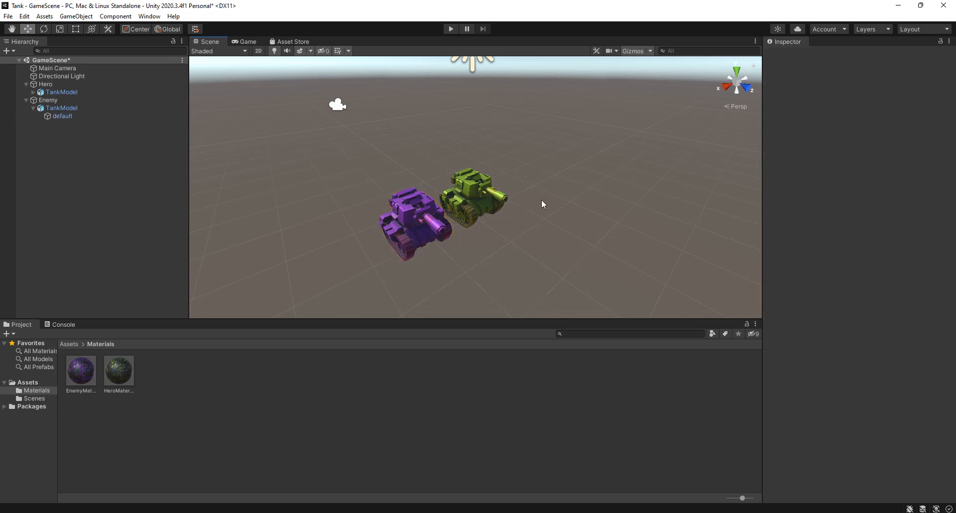
{"action": "scroll", "coordinate": [542, 201], "scroll_direction": "up", "scroll_amount": 5}
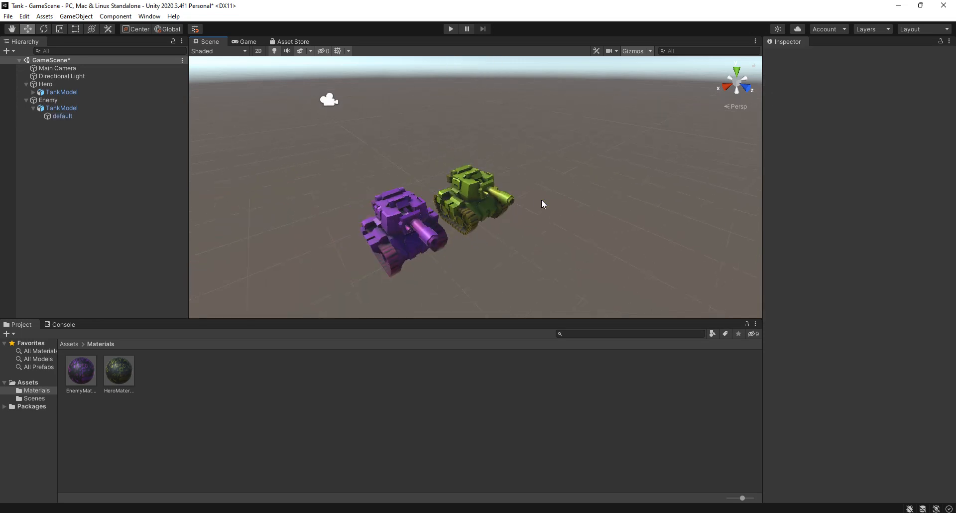
{"action": "middle_click_drag", "start_coordinate": [542, 203], "coordinate": [548, 175]}
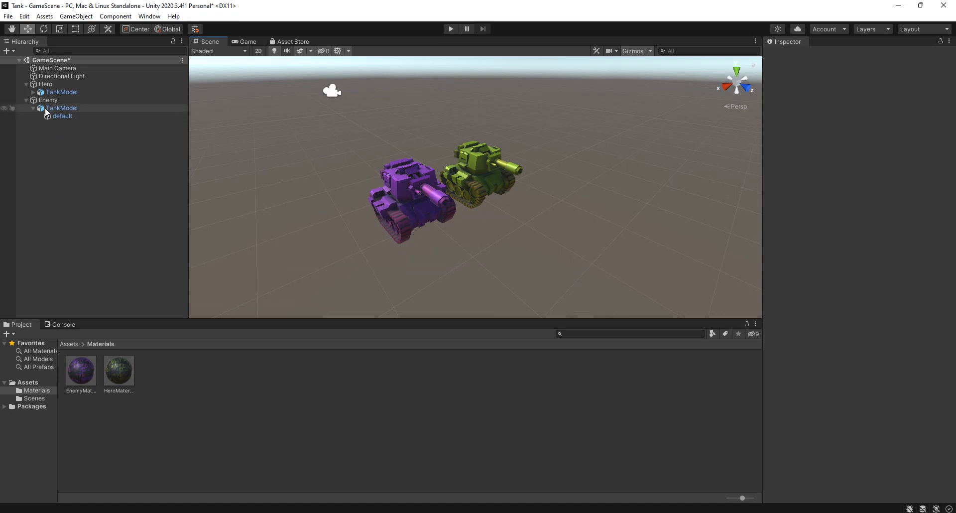
Collapse the Enemy and Hero objects in the hierarchy and select the Enemy object.
{"action": "left_click", "coordinate": [27, 100]}
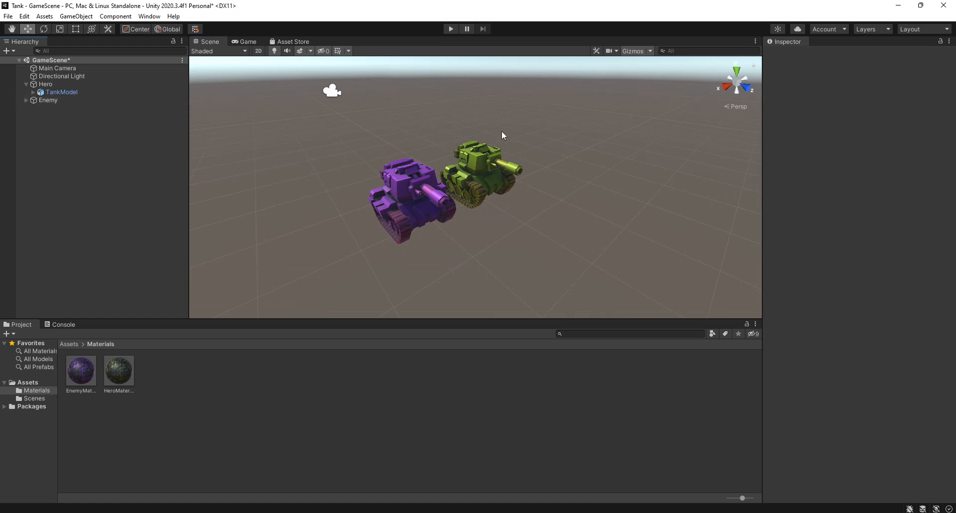
{"action": "left_click", "coordinate": [27, 84]}
{"action": "left_click", "coordinate": [33, 83]}
{"action": "left_click", "coordinate": [40, 92]}
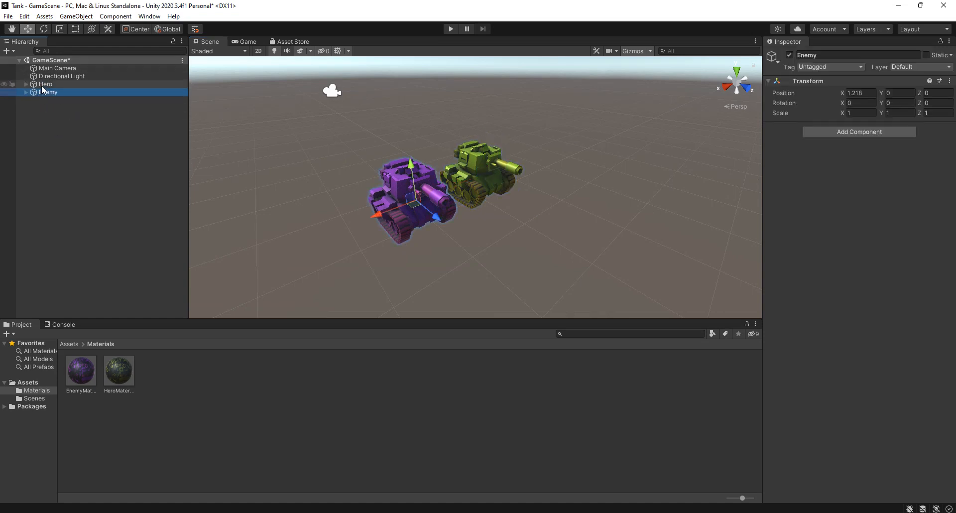
{"action": "left_click", "coordinate": [42, 84]}
{"action": "left_click", "coordinate": [43, 92]}
{"action": "left_click", "coordinate": [43, 85]}
{"action": "left_click", "coordinate": [42, 91]}
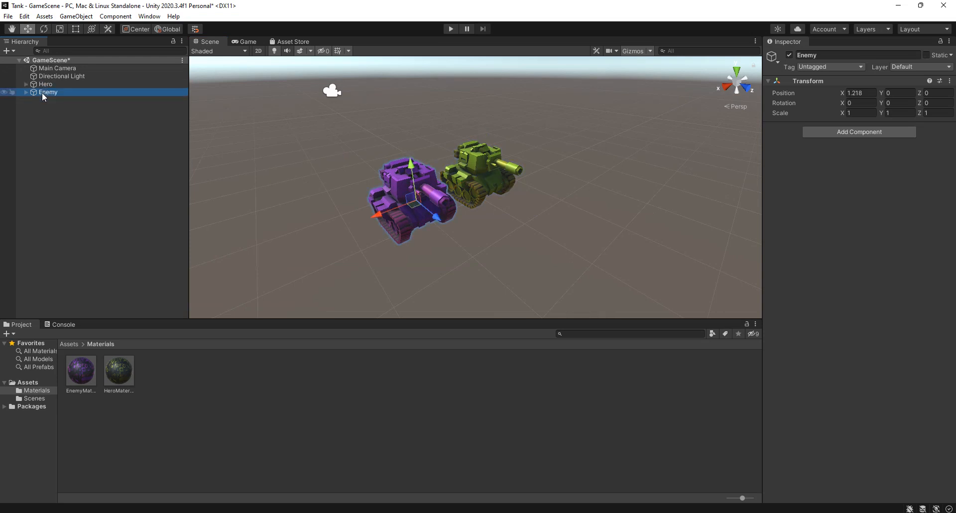
{"action": "left_click", "coordinate": [41, 85]}
{"action": "left_click", "coordinate": [37, 91]}
{"action": "left_click", "coordinate": [42, 85]}
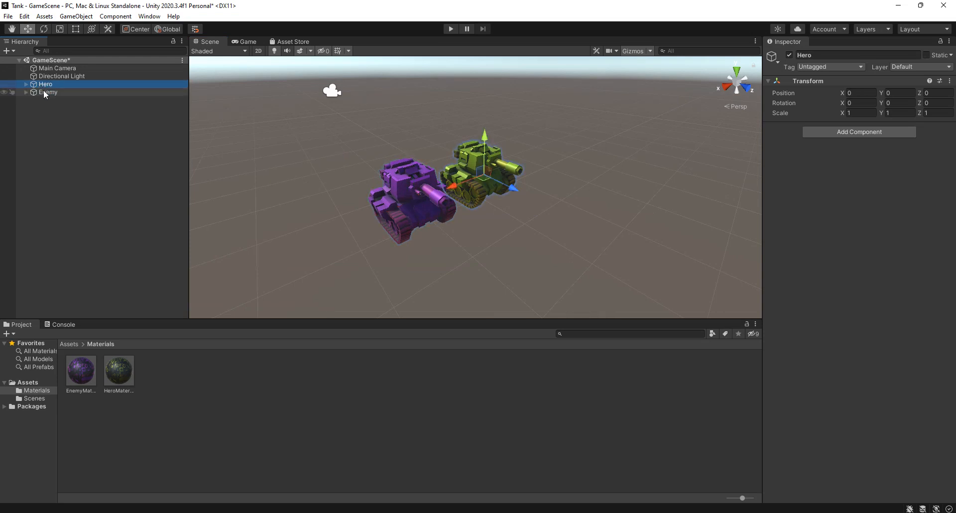
{"action": "left_click", "coordinate": [42, 90]}
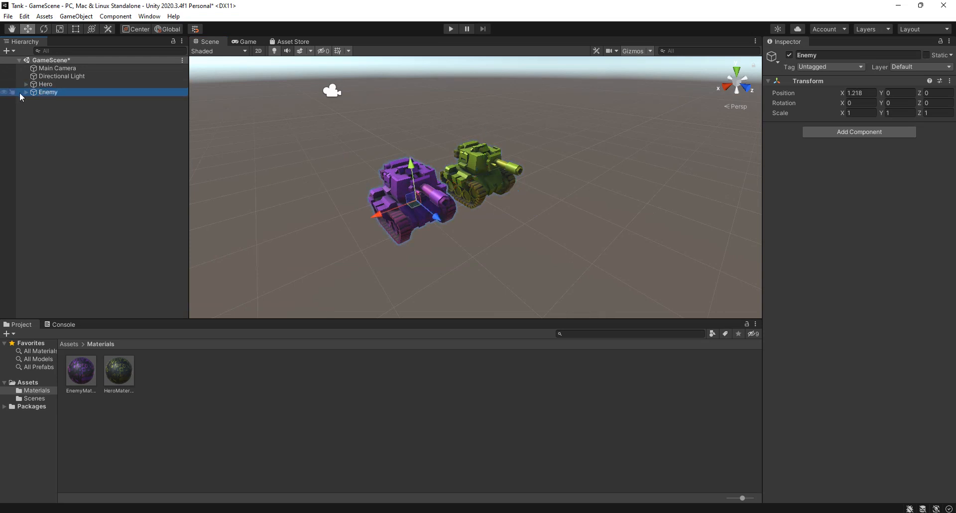
Run the game briefly to preview both tanks from the main camera, and stop it again.
{"action": "left_click", "coordinate": [449, 28]}
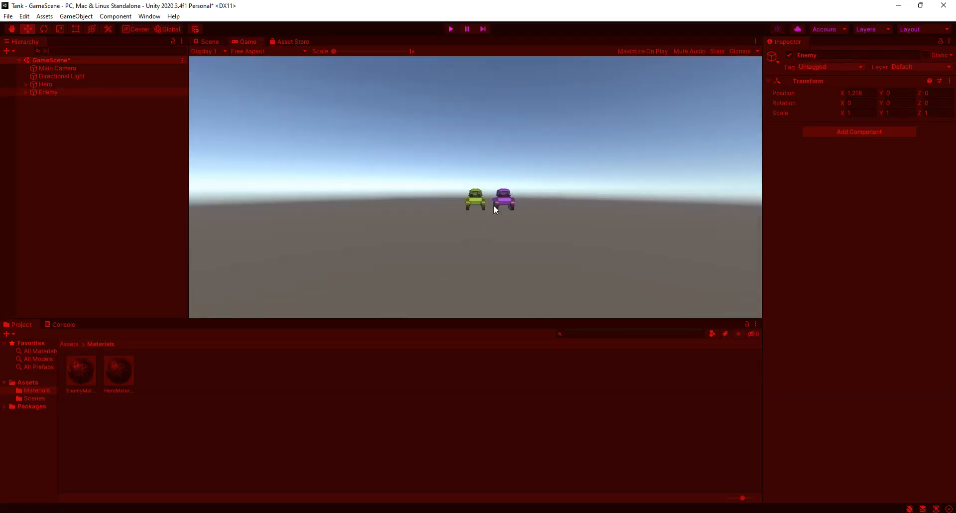
{"action": "left_click", "coordinate": [452, 29]}
{"action": "left_click", "coordinate": [132, 157]}
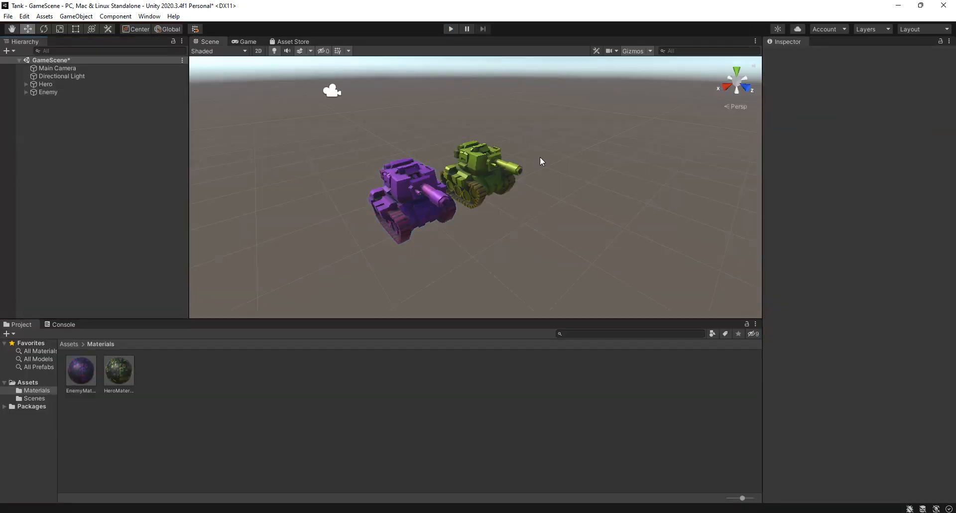
{"action": "left_click", "coordinate": [509, 169]}
{"action": "left_click", "coordinate": [599, 203]}
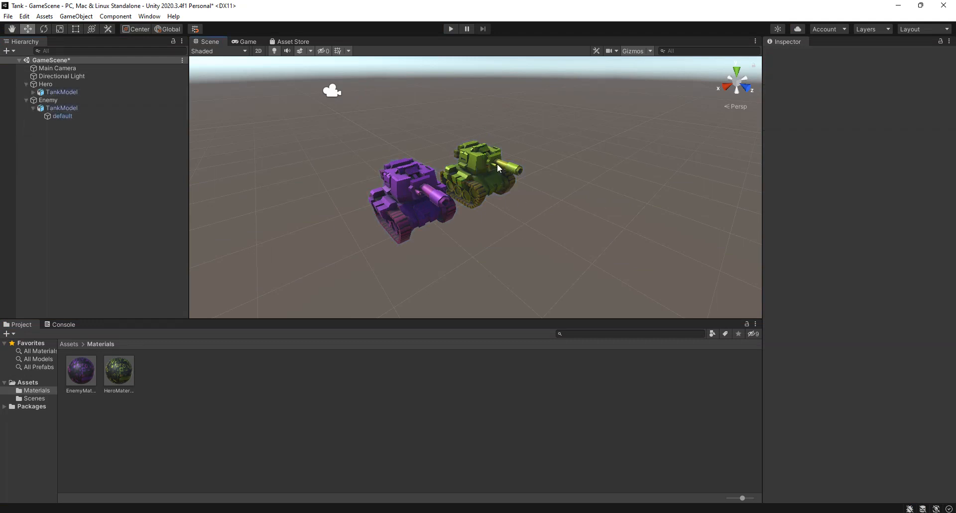
{"action": "left_click", "coordinate": [399, 206]}
{"action": "left_click", "coordinate": [536, 213]}
{"action": "left_click", "coordinate": [84, 18]}
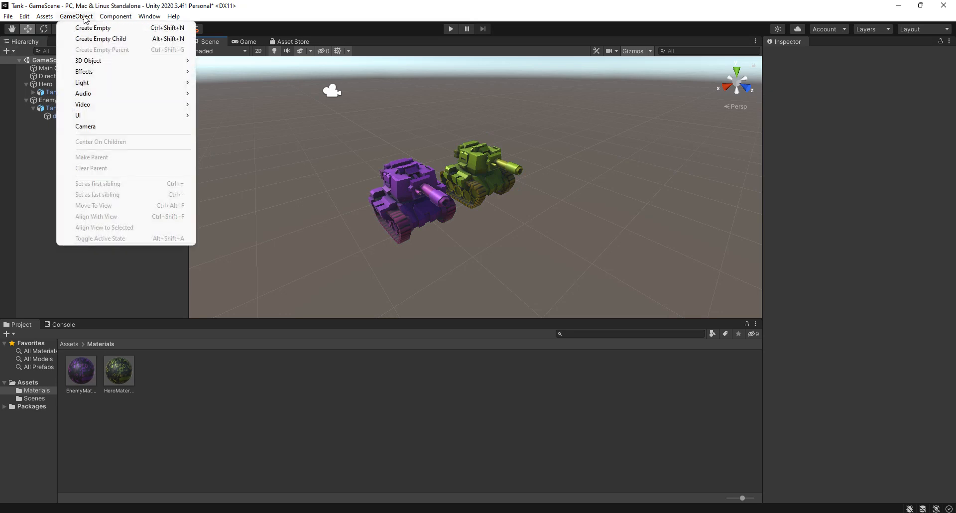
{"action": "left_click", "coordinate": [290, 116]}
Add a Rigidbody component to the TankModel inside the Hero object.
{"action": "left_click", "coordinate": [38, 85]}
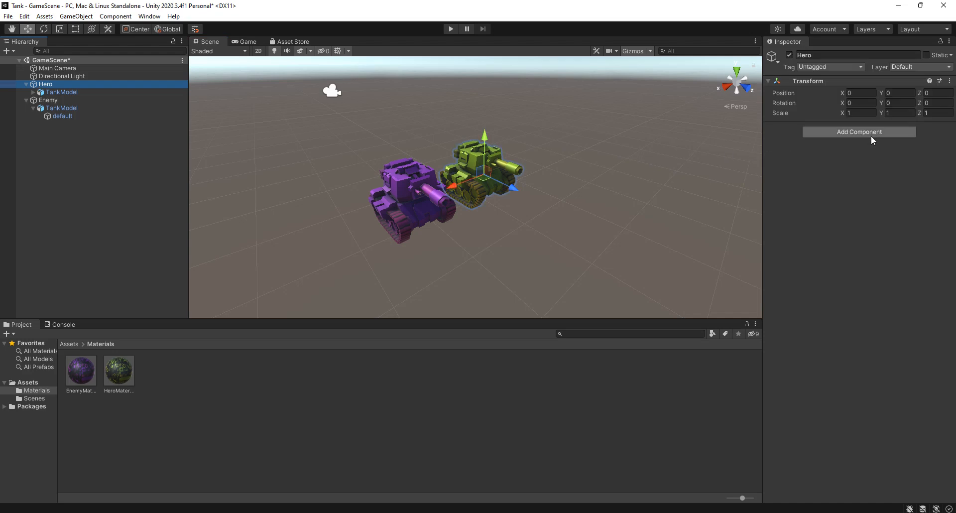
{"action": "left_click", "coordinate": [712, 154]}
{"action": "left_click", "coordinate": [527, 171]}
{"action": "left_click", "coordinate": [846, 143]}
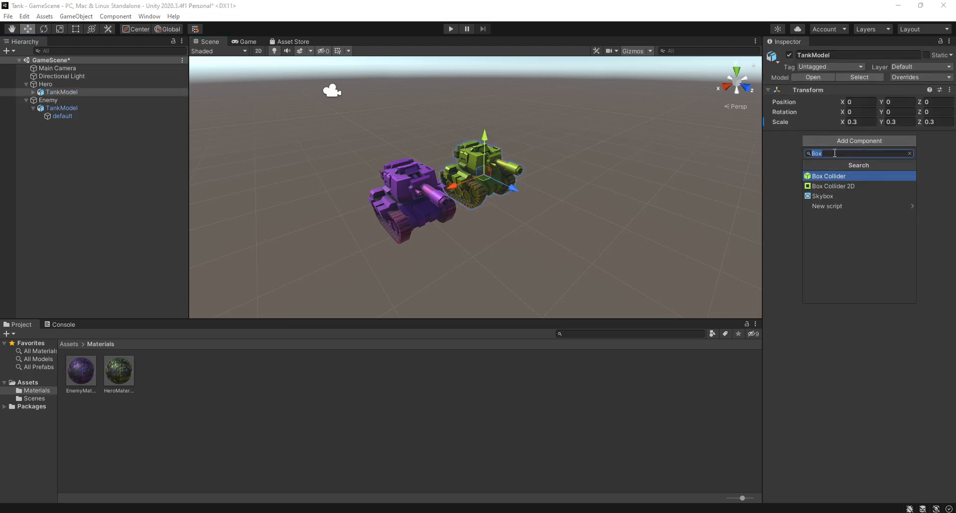
{"action": "key", "text": "BackSpace"}
{"action": "type", "text": "Rigi"}
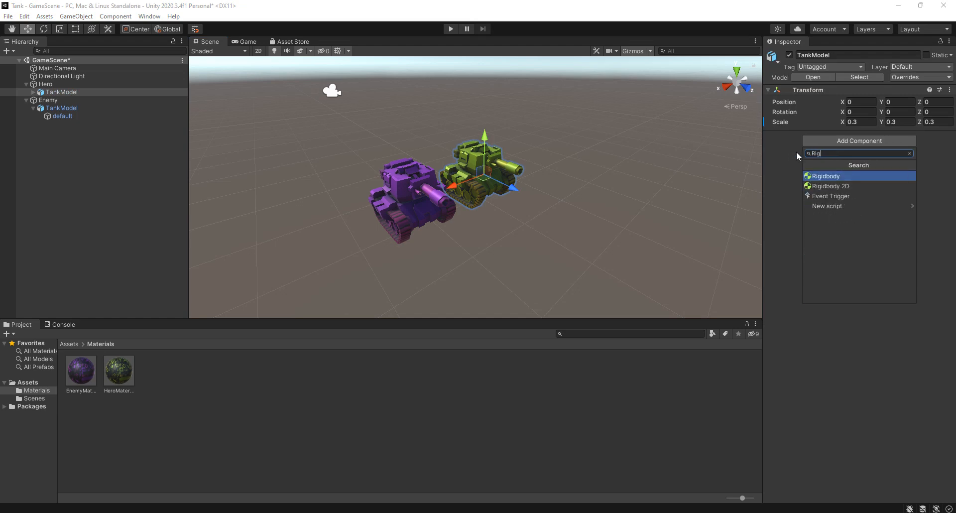
{"action": "left_click", "coordinate": [836, 177]}
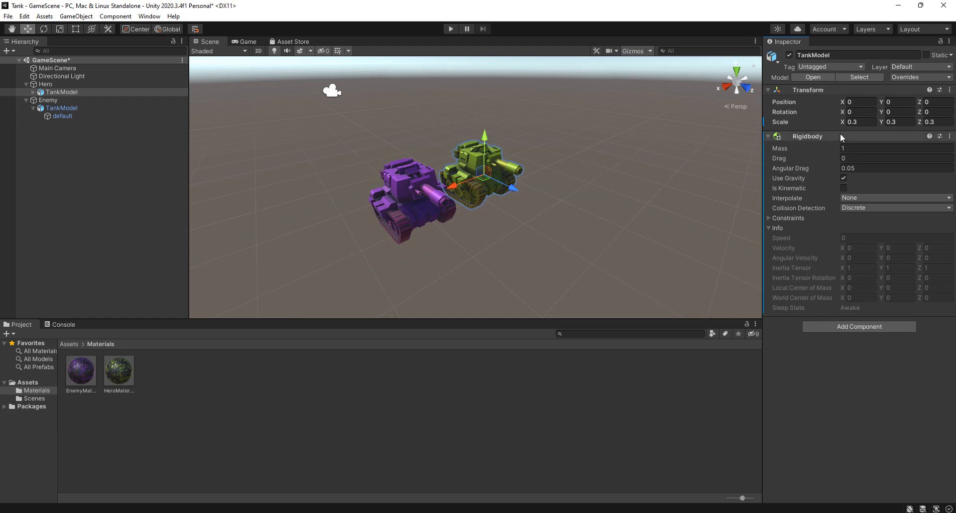
Add a Box Collider component to the Hero's TankModel and deselect it.
{"action": "left_click", "coordinate": [853, 326]}
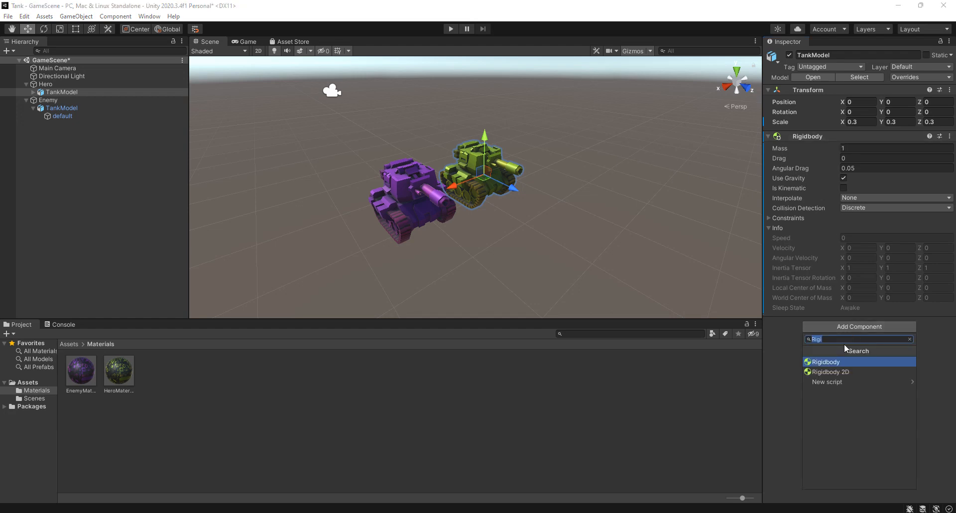
{"action": "type", "text": "Box"}
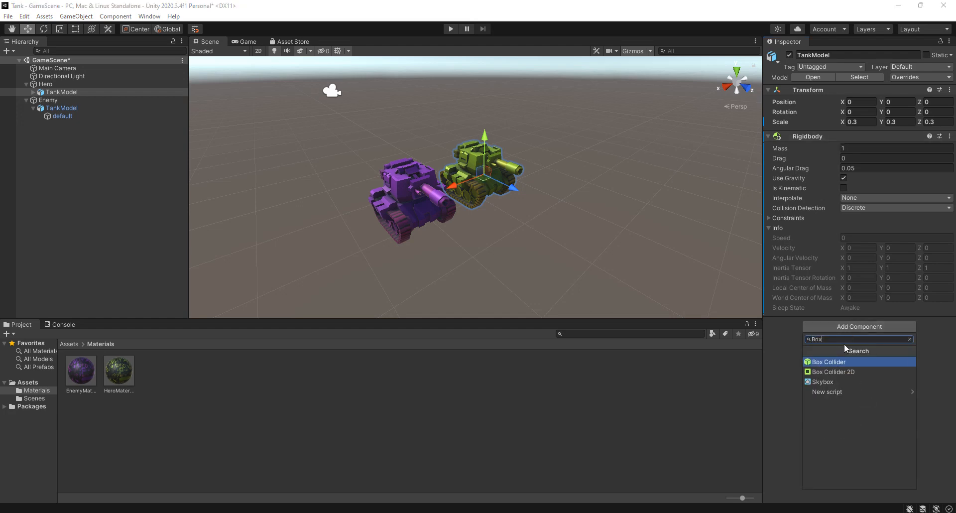
{"action": "left_click", "coordinate": [833, 363]}
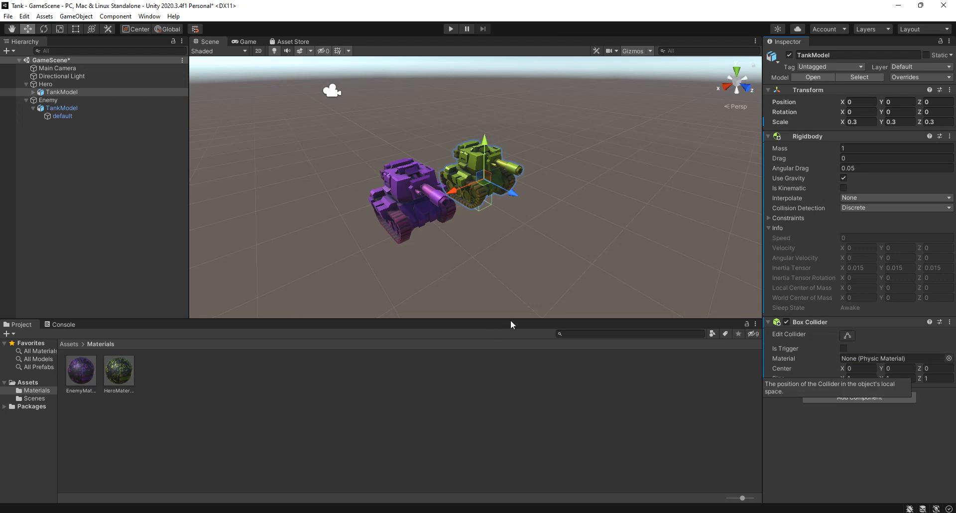
{"action": "left_click", "coordinate": [537, 274]}
{"action": "left_click", "coordinate": [407, 186]}
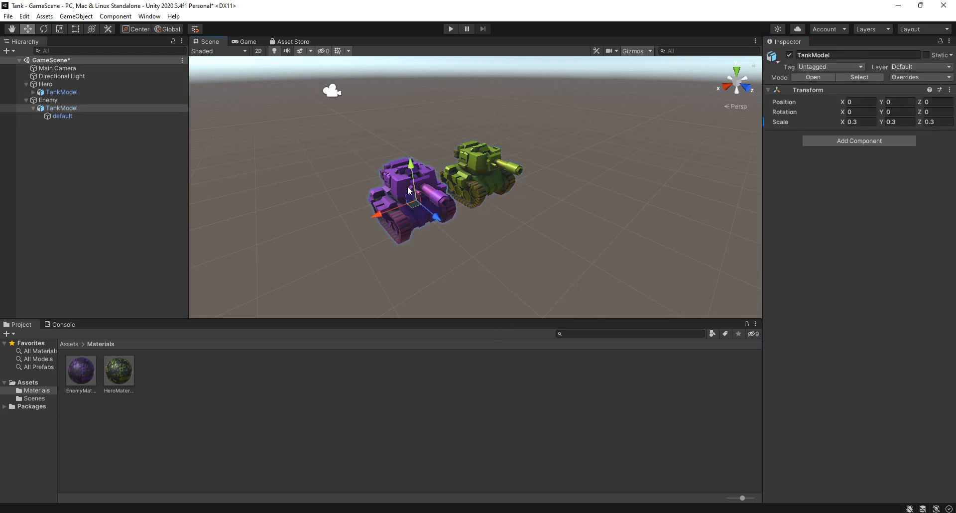
{"action": "left_click", "coordinate": [840, 141]}
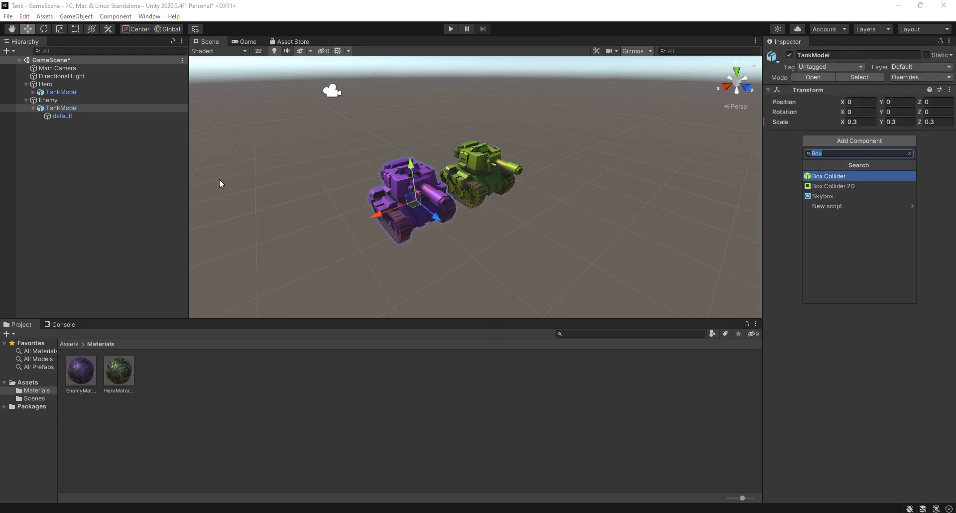
{"action": "left_click", "coordinate": [38, 101]}
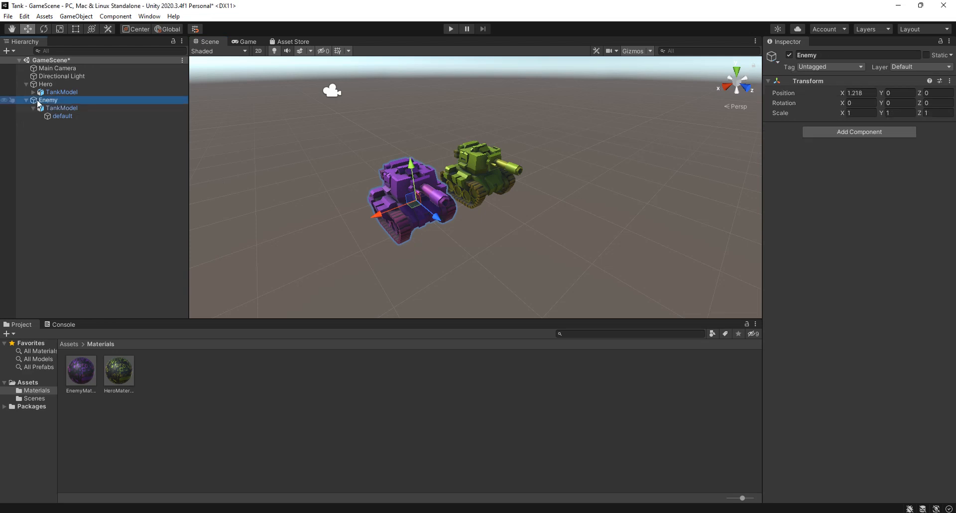
{"action": "left_click", "coordinate": [42, 84]}
{"action": "left_click", "coordinate": [41, 103]}
{"action": "left_click", "coordinate": [43, 76]}
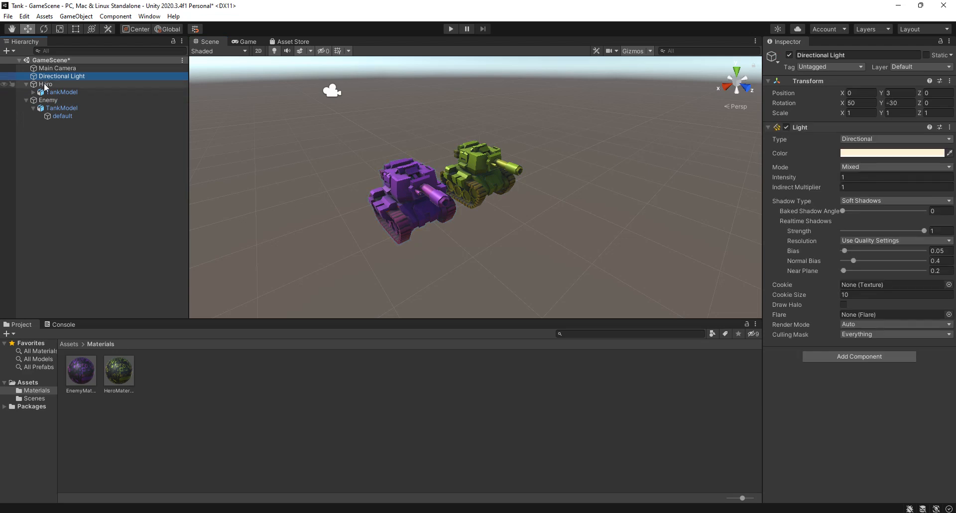
{"action": "left_click", "coordinate": [42, 84]}
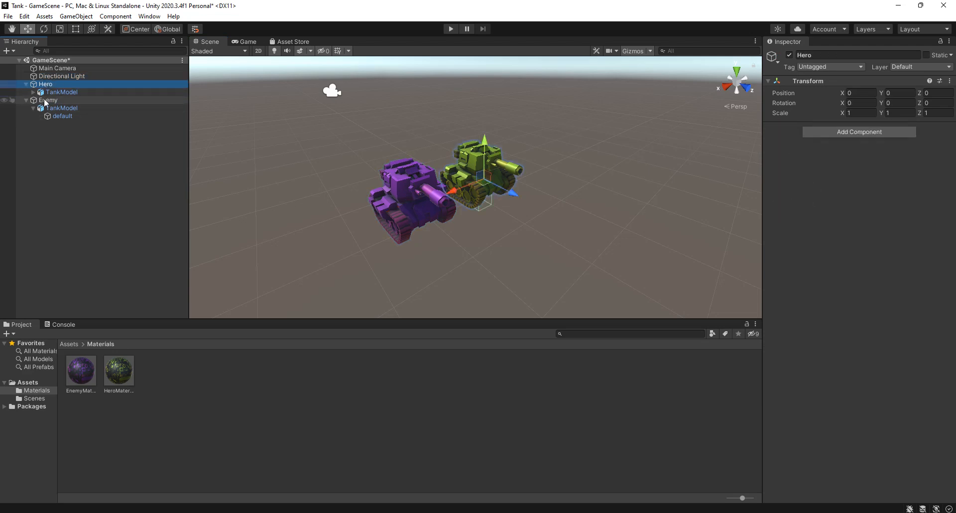
Remove the Rigidbody and Box Collider components from the Hero's TankModel.
{"action": "left_click", "coordinate": [61, 92]}
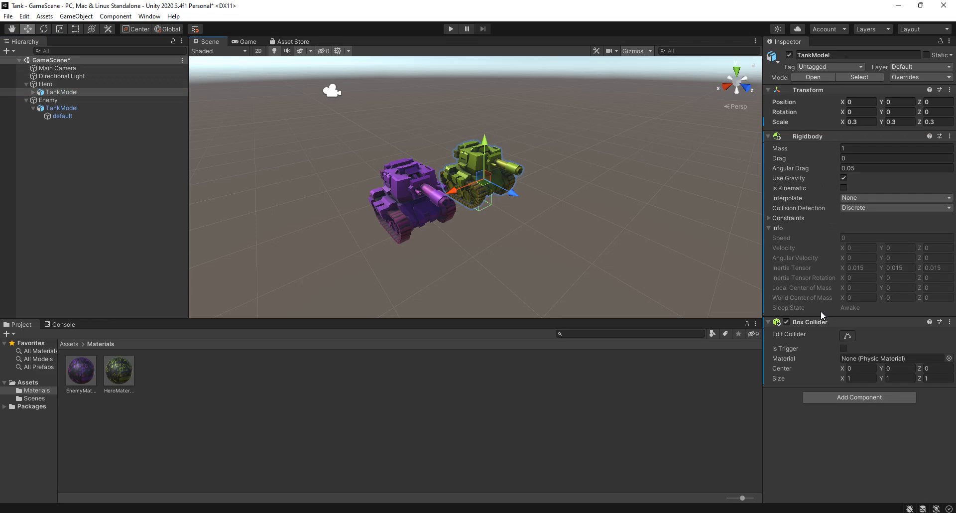
{"action": "left_click", "coordinate": [845, 136]}
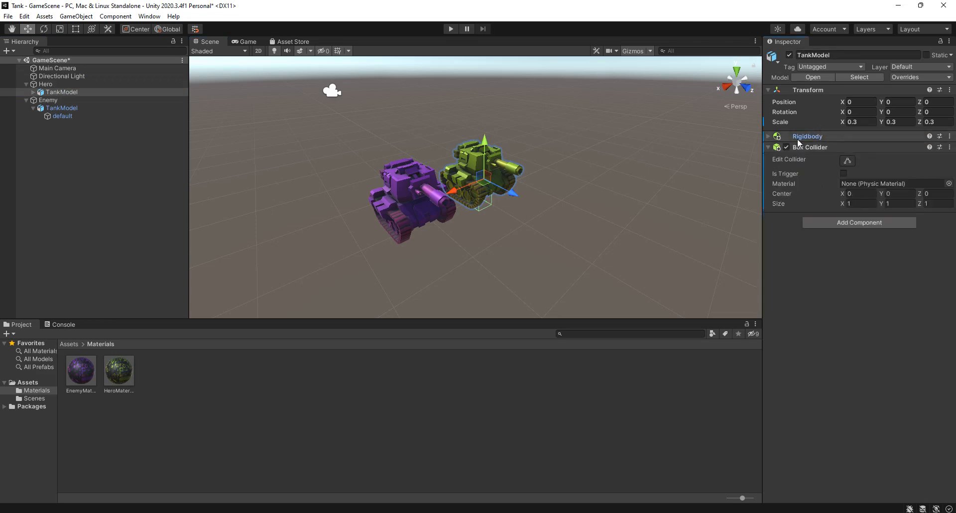
{"action": "left_click", "coordinate": [886, 137]}
{"action": "left_click", "coordinate": [886, 137]}
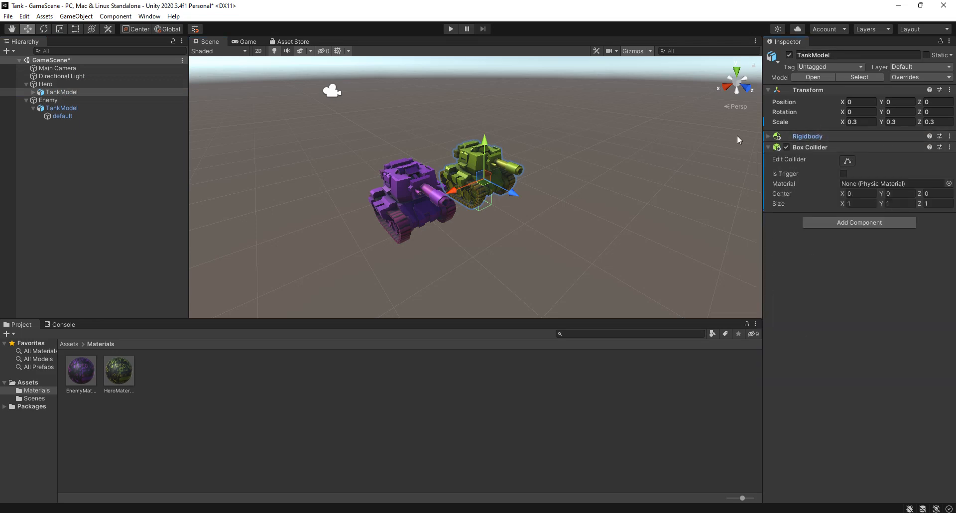
{"action": "left_click", "coordinate": [949, 136]}
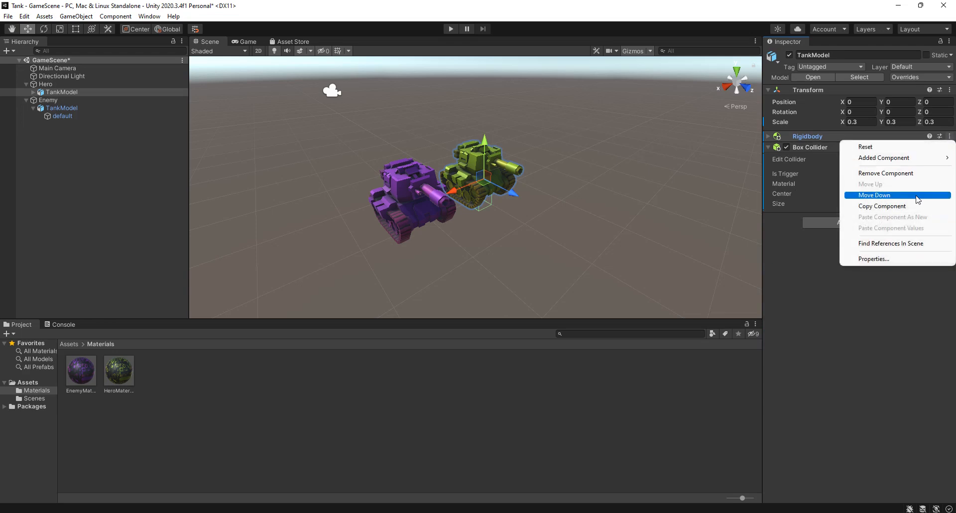
{"action": "left_click", "coordinate": [899, 174]}
{"action": "left_click", "coordinate": [950, 136]}
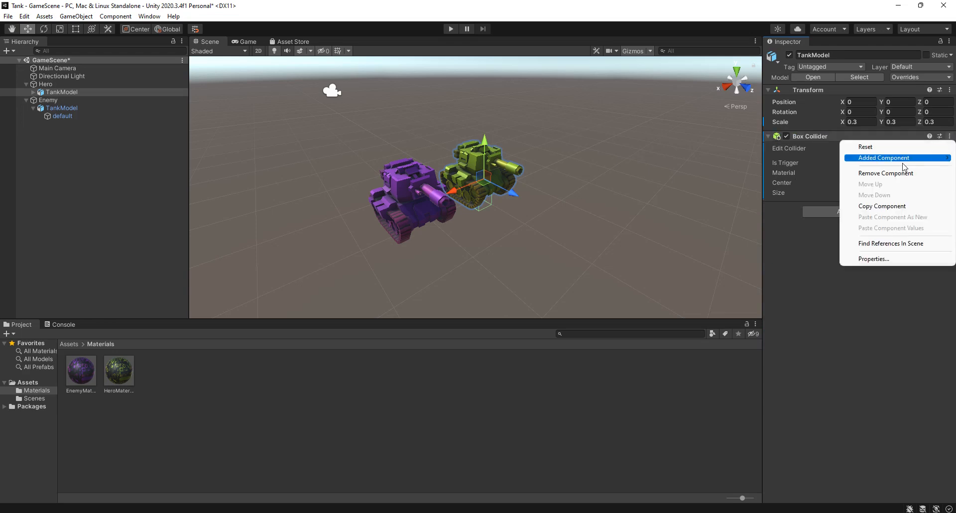
{"action": "left_click", "coordinate": [899, 173]}
{"action": "left_click", "coordinate": [500, 154]}
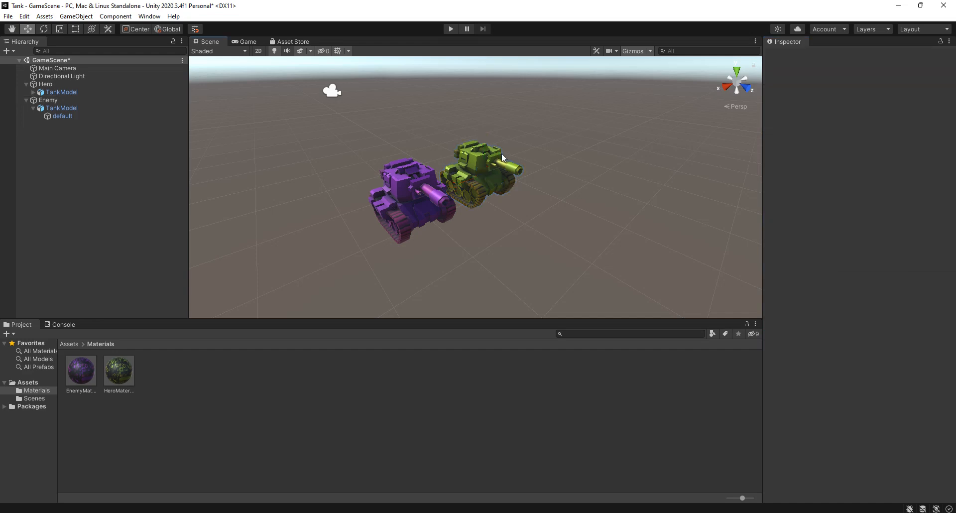
Collapse the Hero object in the hierarchy and add a Box Collider component to the Hero parent itself.
{"action": "left_click", "coordinate": [26, 83]}
{"action": "left_click", "coordinate": [45, 84]}
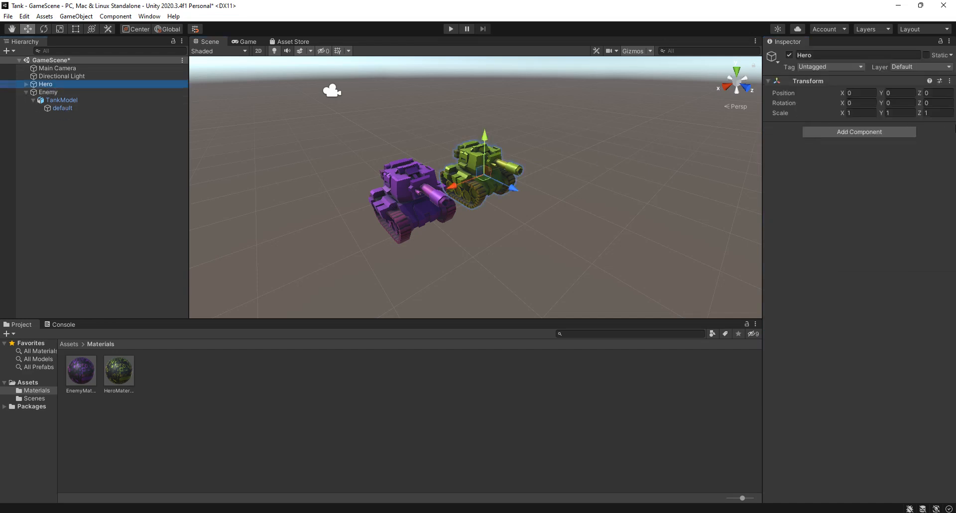
{"action": "left_click", "coordinate": [865, 132]}
{"action": "left_click", "coordinate": [841, 165]}
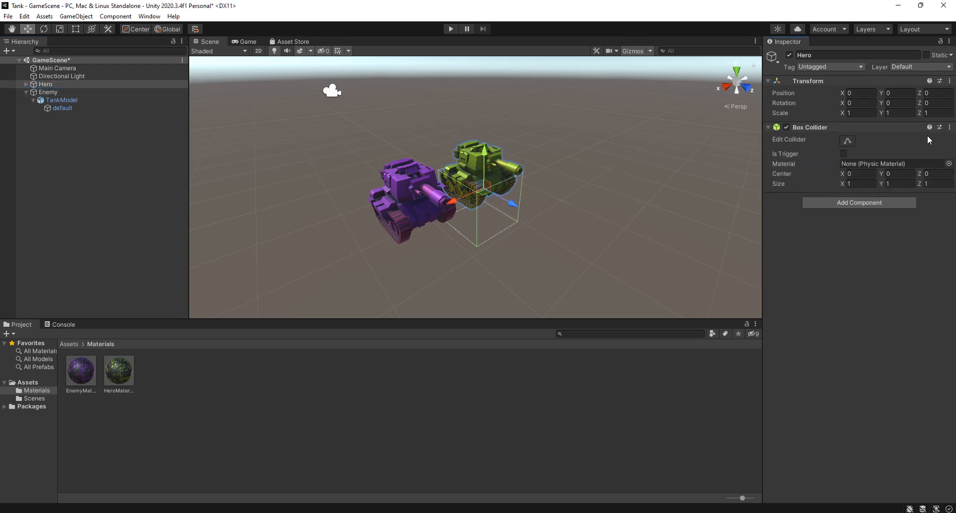
Add a Rigidbody component to the Hero parent object and deselect it.
{"action": "left_click", "coordinate": [830, 208]}
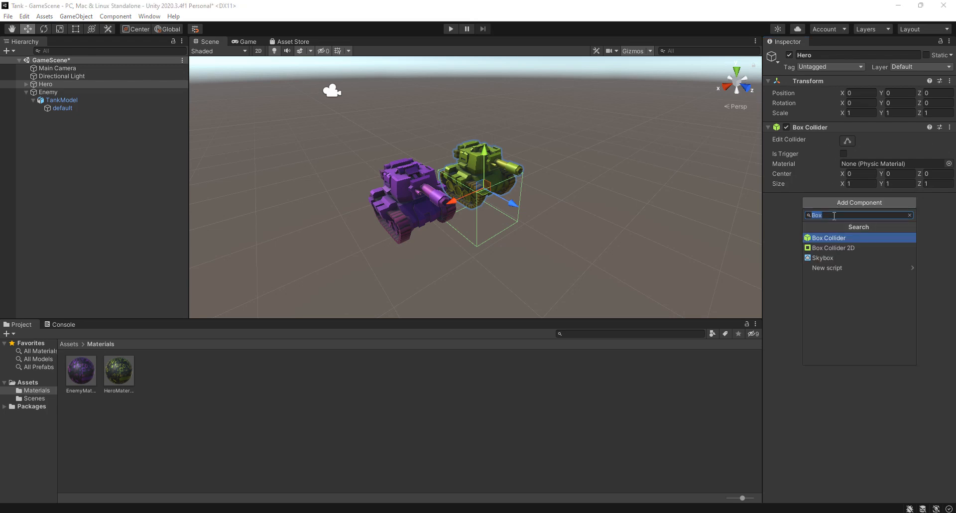
{"action": "type", "text": "Rigi"}
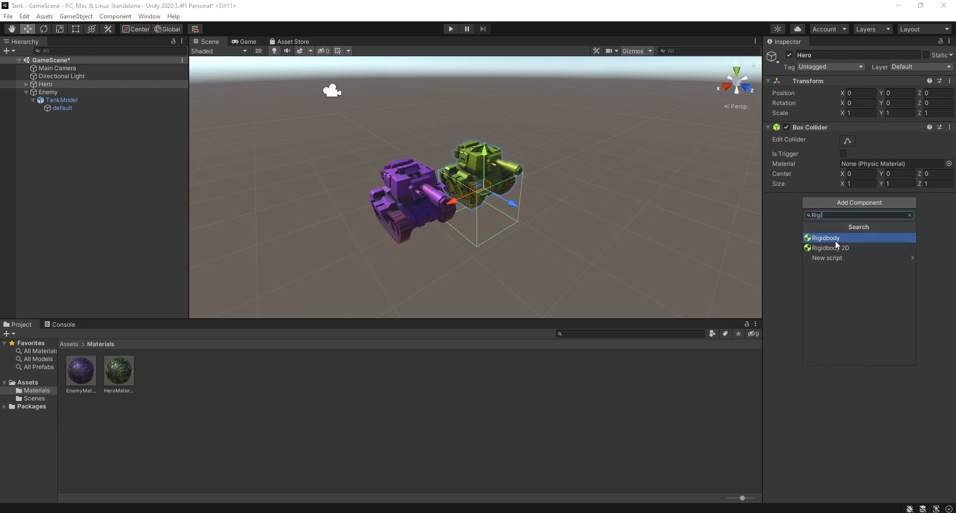
{"action": "left_click", "coordinate": [836, 239]}
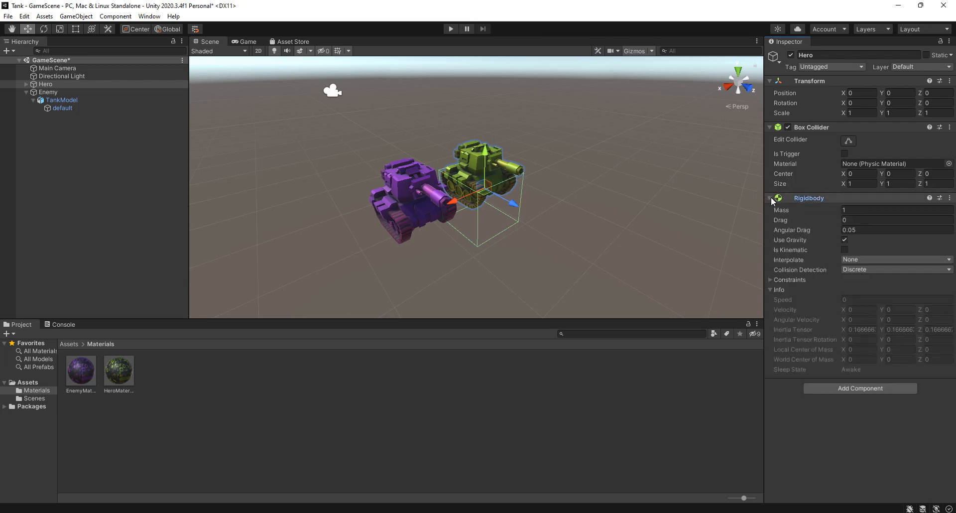
{"action": "left_click", "coordinate": [518, 253]}
Collapse the Enemy object in the hierarchy and add a Rigidbody component to the Enemy parent.
{"action": "left_click", "coordinate": [400, 196]}
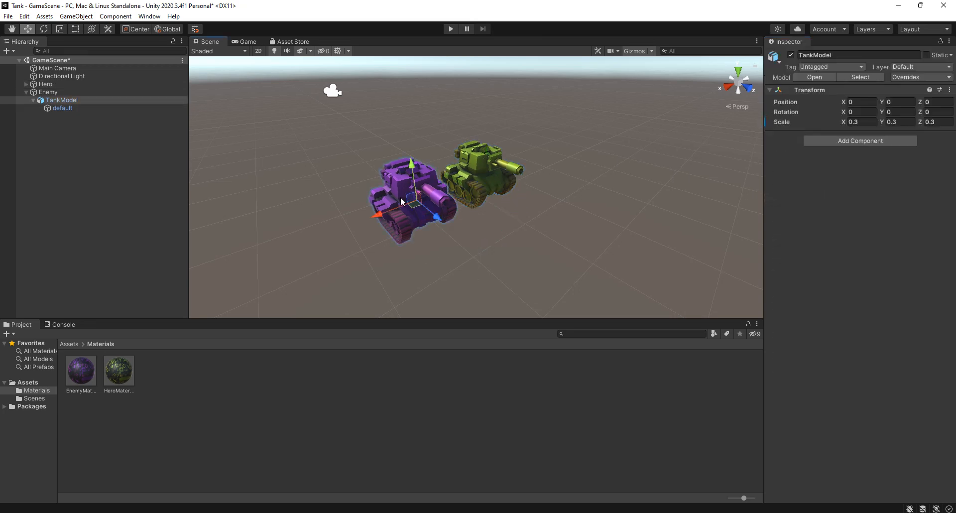
{"action": "left_click", "coordinate": [34, 97]}
{"action": "left_click", "coordinate": [29, 92]}
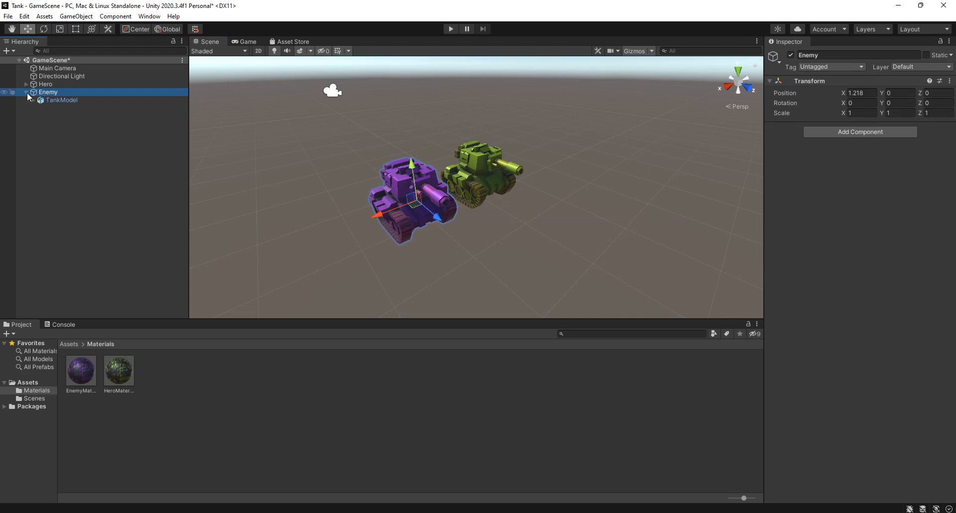
{"action": "left_click", "coordinate": [26, 92]}
{"action": "left_click", "coordinate": [843, 131]}
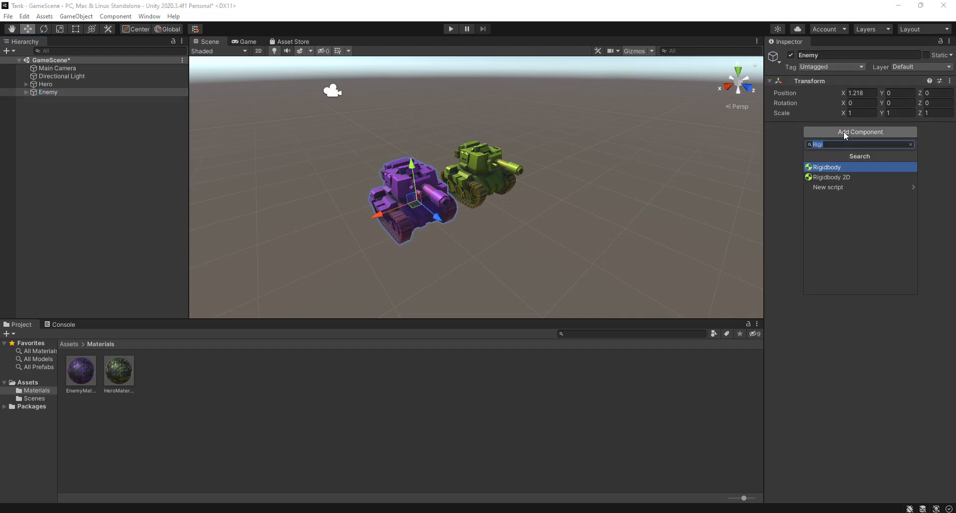
{"action": "left_click", "coordinate": [835, 167]}
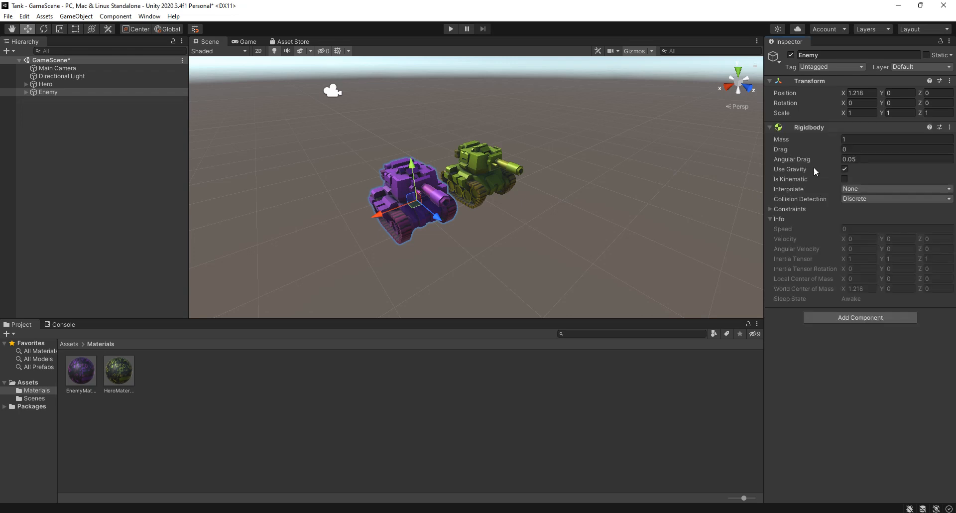
Add a Box Collider component to the Enemy parent object and deselect it.
{"action": "left_click", "coordinate": [864, 321]}
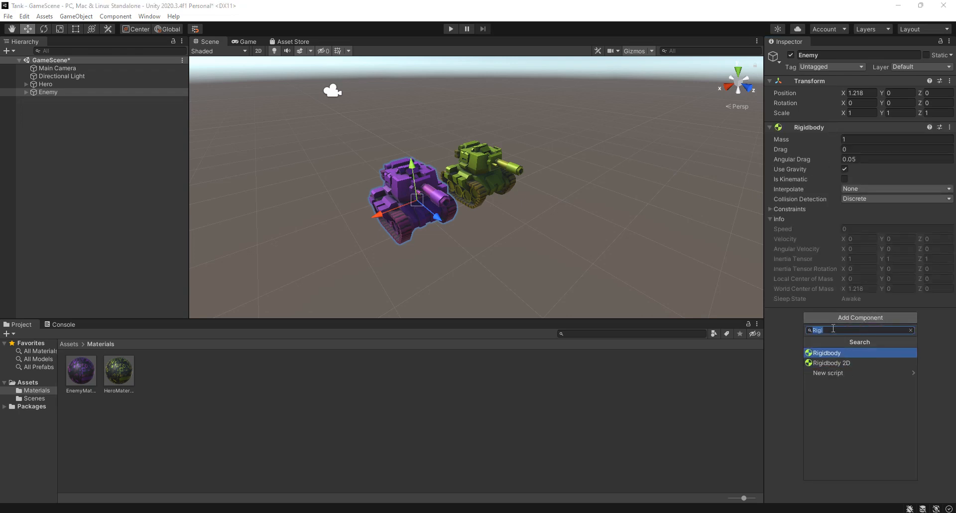
{"action": "type", "text": "Box"}
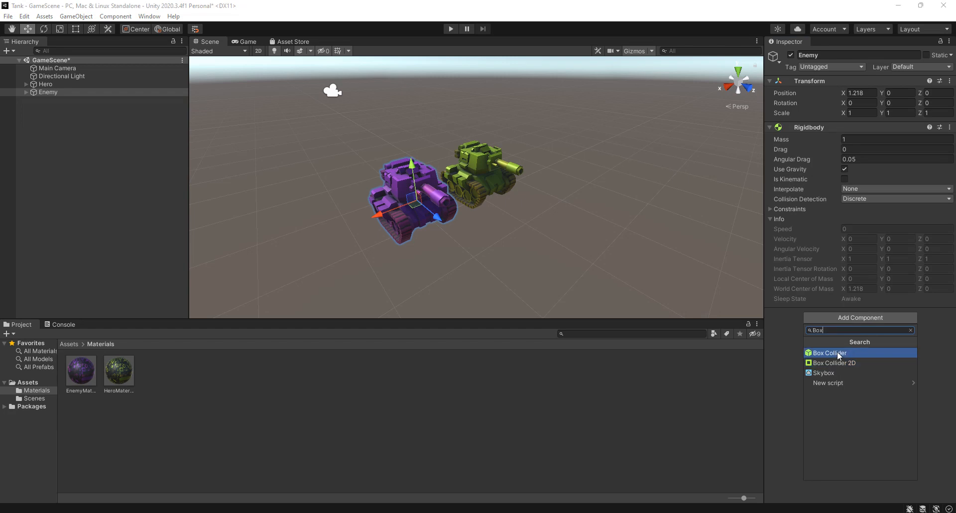
{"action": "left_click", "coordinate": [838, 353]}
{"action": "left_click", "coordinate": [572, 249]}
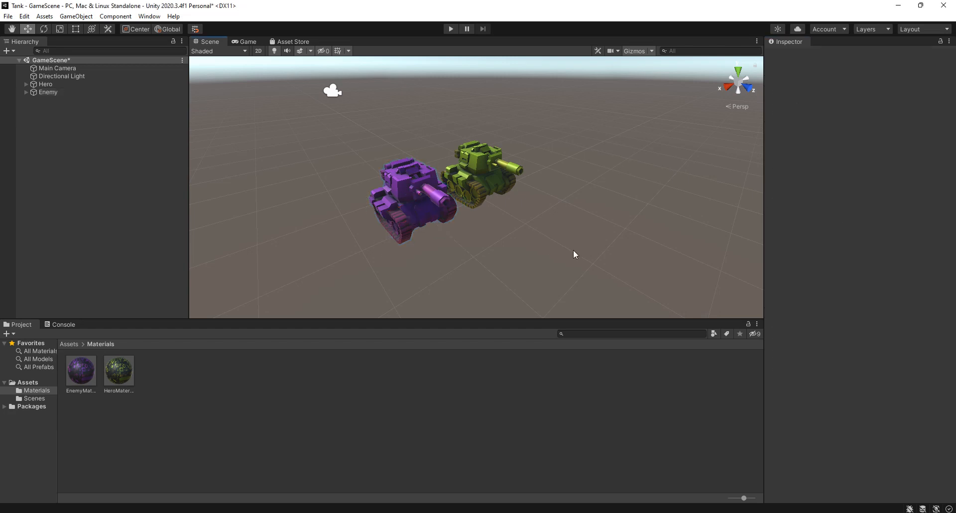
Fit the Hero parent's Box Collider around the tank in the front view, about 0.82 wide and 0.96 high.
{"action": "left_click", "coordinate": [477, 198]}
{"action": "left_click", "coordinate": [401, 220]}
{"action": "left_click", "coordinate": [487, 191]}
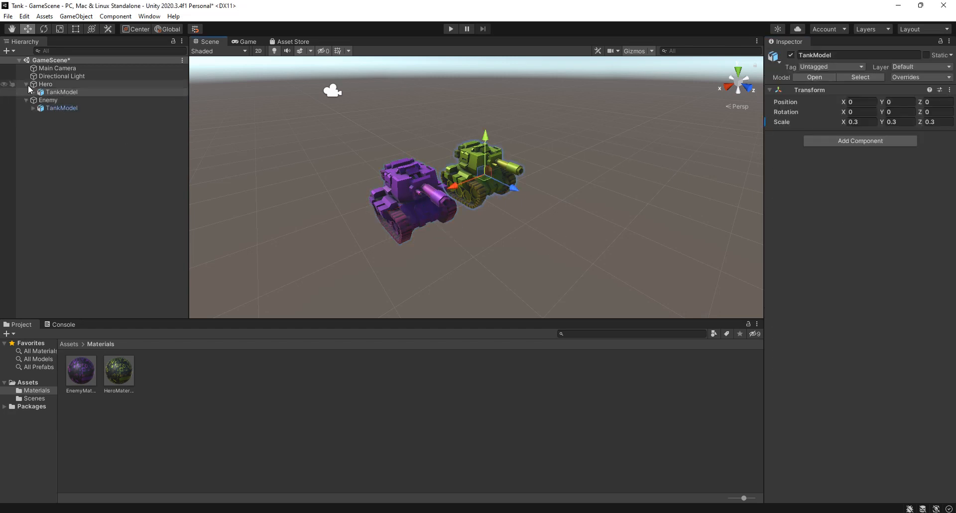
{"action": "left_click", "coordinate": [48, 84]}
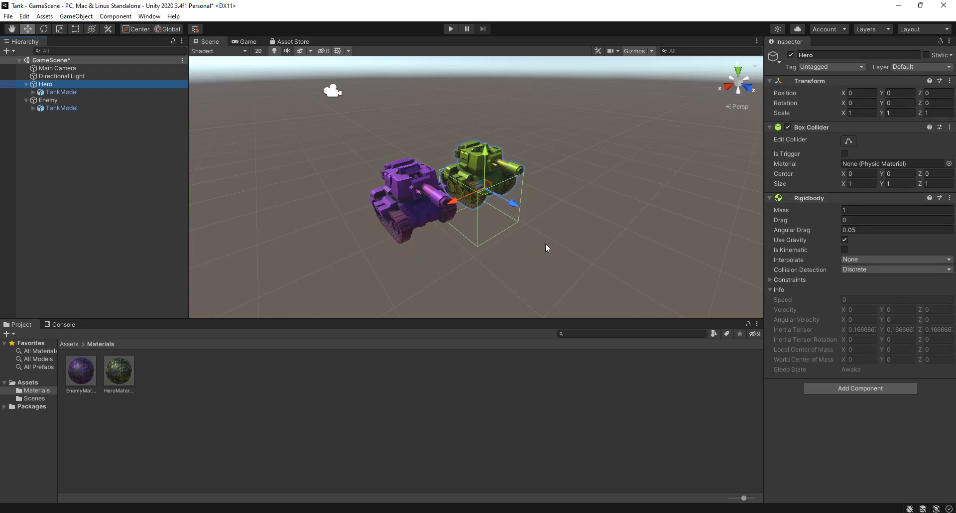
{"action": "left_click", "coordinate": [848, 141]}
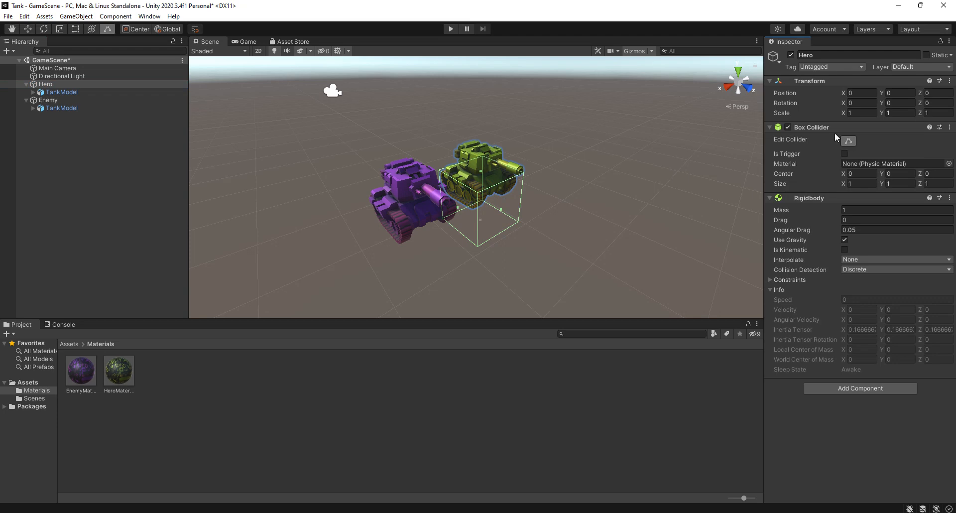
{"action": "left_click", "coordinate": [738, 87]}
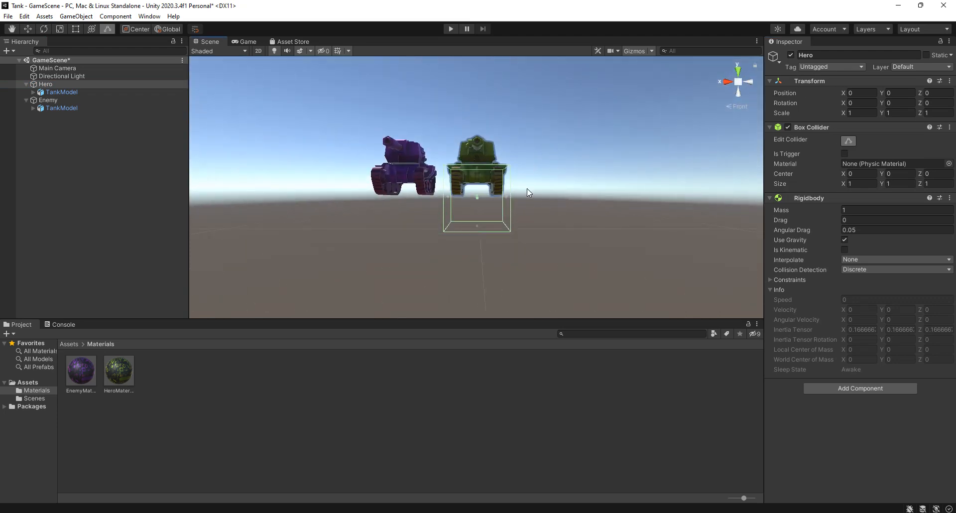
{"action": "left_click", "coordinate": [738, 82]}
{"action": "scroll", "coordinate": [500, 177], "scroll_direction": "up", "scroll_amount": 4}
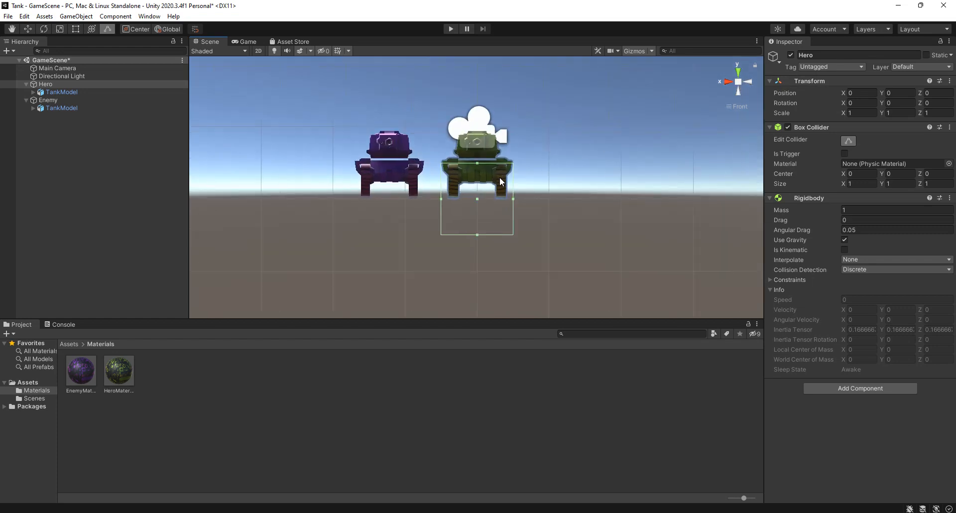
{"action": "middle_click_drag", "start_coordinate": [560, 152], "coordinate": [551, 197]}
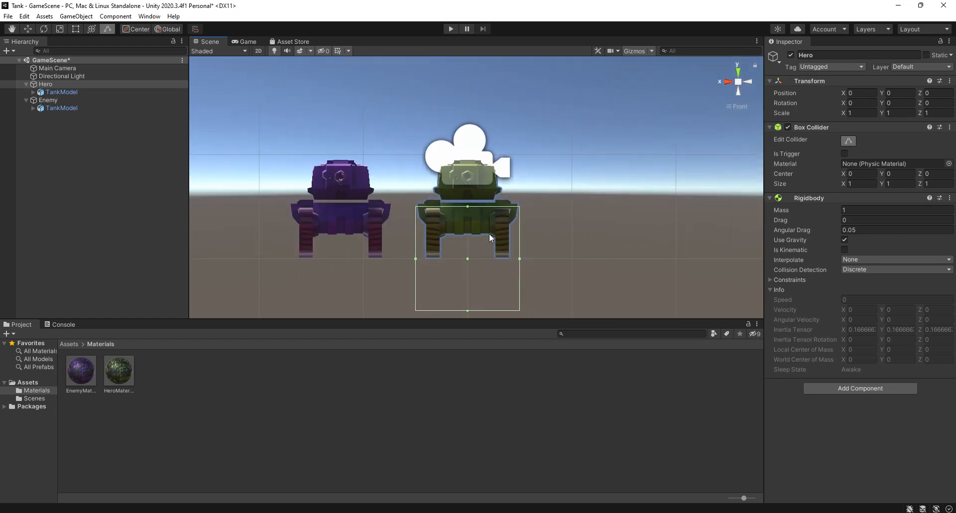
{"action": "left_click_drag", "start_coordinate": [468, 206], "coordinate": [468, 159]}
{"action": "left_click_drag", "start_coordinate": [469, 309], "coordinate": [474, 259]}
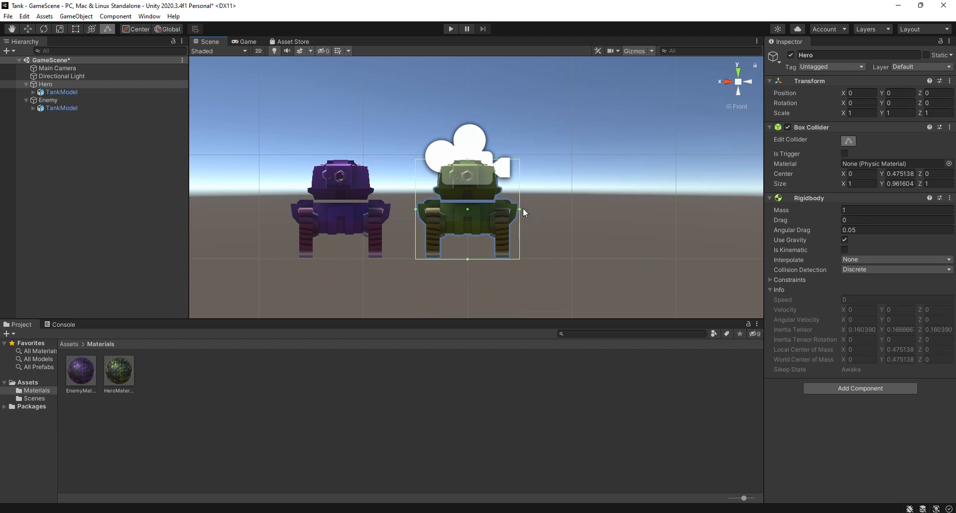
{"action": "left_click_drag", "start_coordinate": [519, 209], "coordinate": [510, 209]}
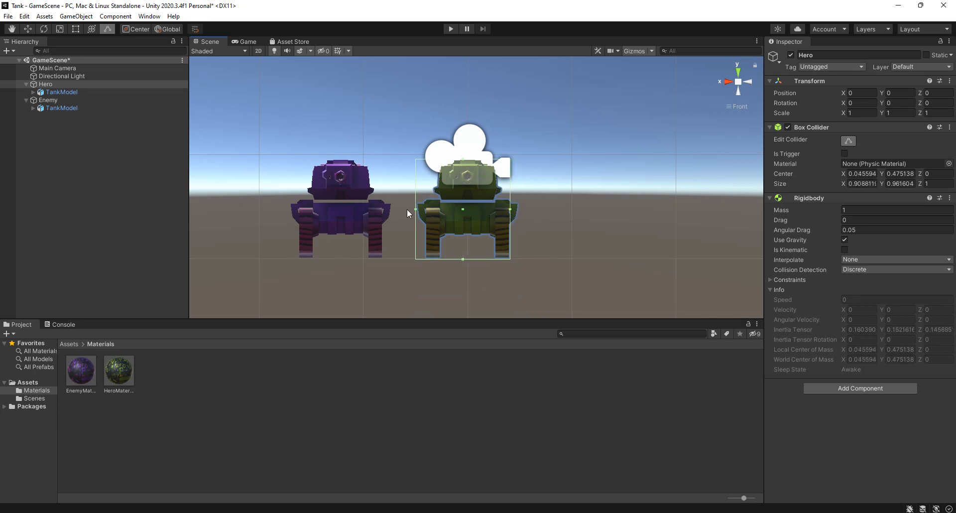
{"action": "left_click_drag", "start_coordinate": [415, 210], "coordinate": [424, 209]}
Fit the Hero collider's length around the tank tracks in the side view, about 1.08 along Z.
{"action": "left_click", "coordinate": [728, 83]}
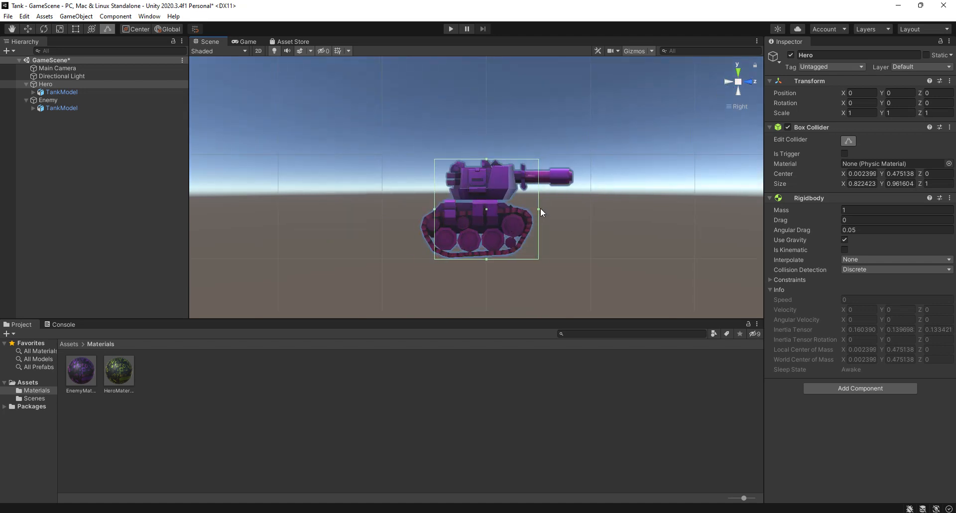
{"action": "left_click_drag", "start_coordinate": [538, 209], "coordinate": [533, 209]}
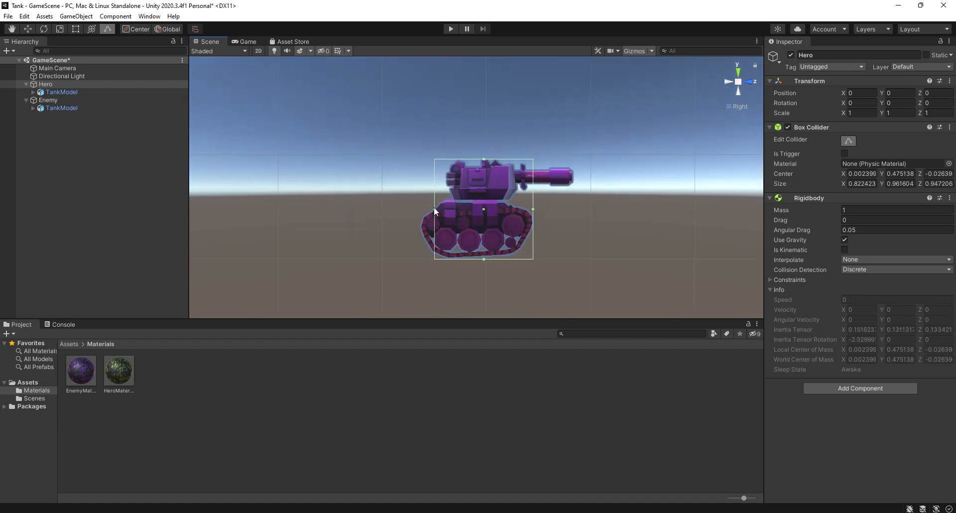
{"action": "left_click_drag", "start_coordinate": [434, 208], "coordinate": [420, 207]}
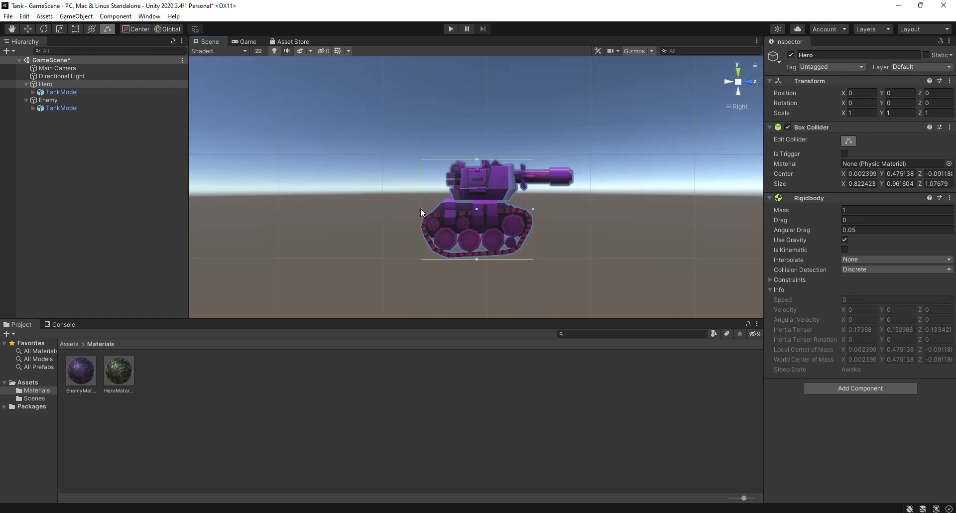
{"action": "left_click", "coordinate": [667, 223]}
{"action": "left_click", "coordinate": [45, 83]}
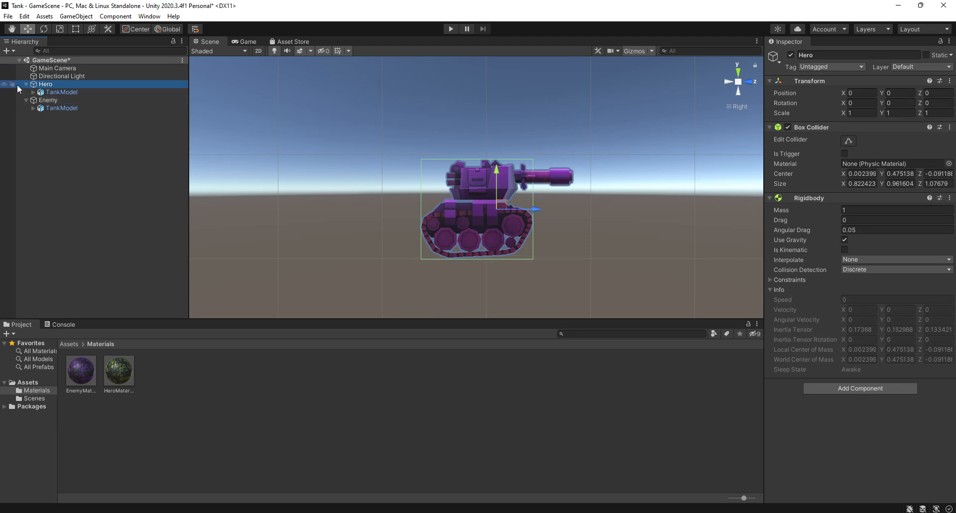
Fit the Enemy parent's Box Collider around the tank in the side view, about 1.08 long and 0.93 high.
{"action": "left_click", "coordinate": [42, 100]}
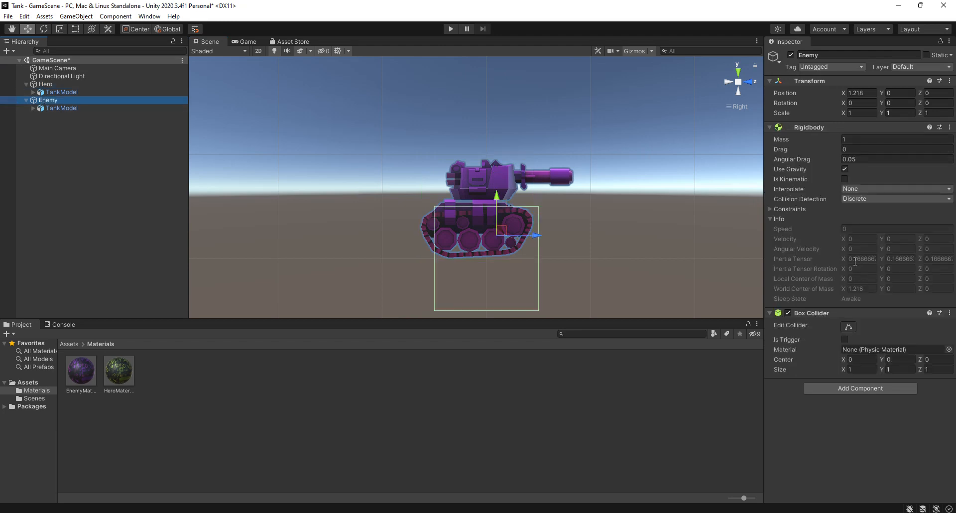
{"action": "left_click", "coordinate": [849, 327]}
{"action": "left_click_drag", "start_coordinate": [536, 260], "coordinate": [531, 260]}
{"action": "left_click_drag", "start_coordinate": [434, 259], "coordinate": [420, 261]}
{"action": "left_click_drag", "start_coordinate": [476, 205], "coordinate": [482, 161]}
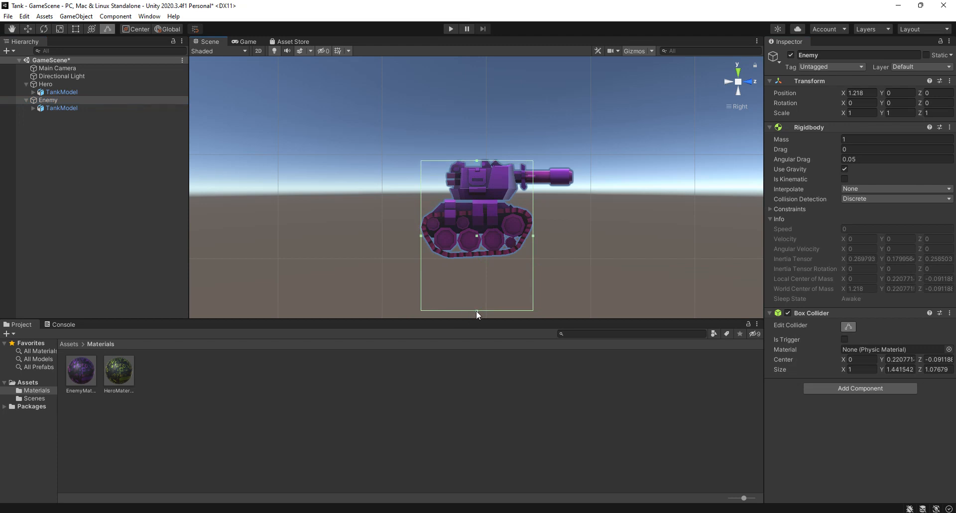
{"action": "left_click_drag", "start_coordinate": [477, 310], "coordinate": [480, 258]}
{"action": "left_click", "coordinate": [568, 250]}
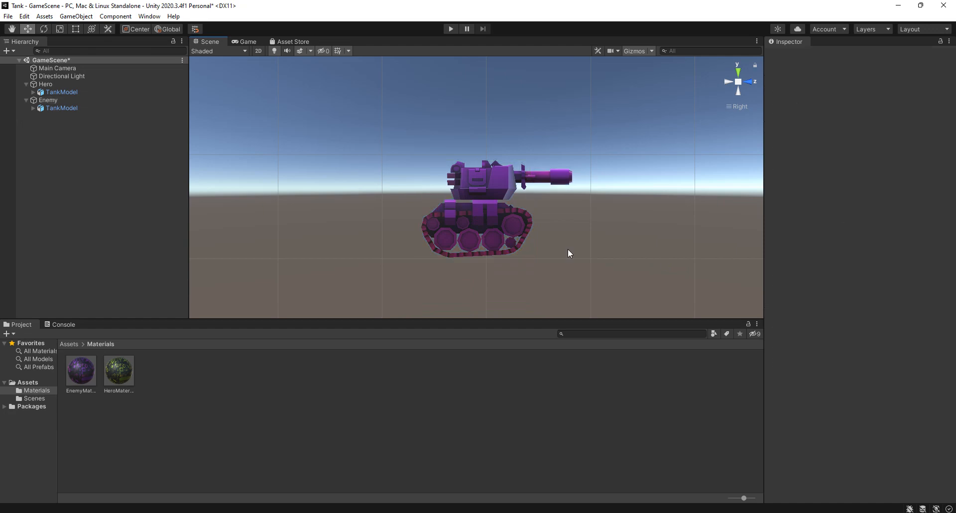
Narrow the Enemy's Box Collider in the front view to the tank's outer track edges, about 0.81 wide.
{"action": "left_click", "coordinate": [748, 82]}
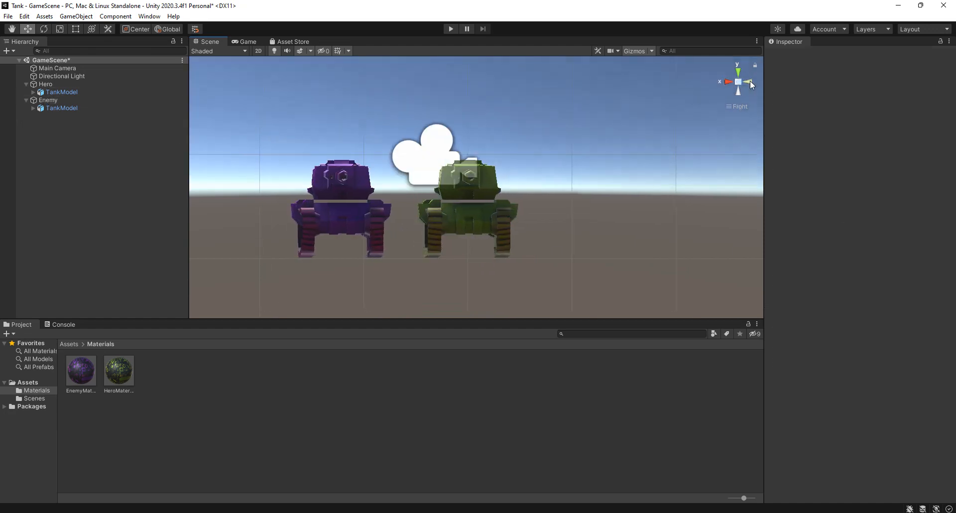
{"action": "left_click", "coordinate": [47, 100]}
{"action": "left_click", "coordinate": [848, 326]}
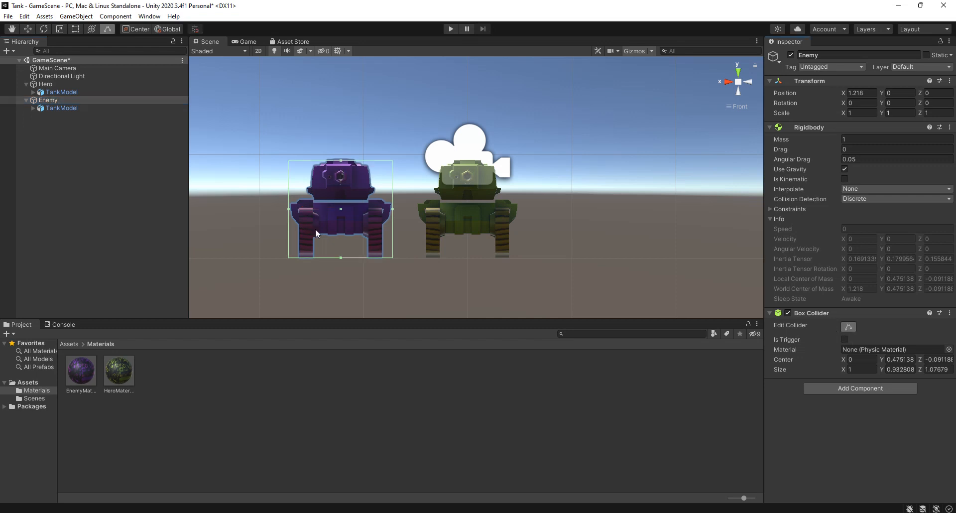
{"action": "left_click_drag", "start_coordinate": [392, 209], "coordinate": [382, 210]}
{"action": "left_click_drag", "start_coordinate": [285, 211], "coordinate": [297, 211]}
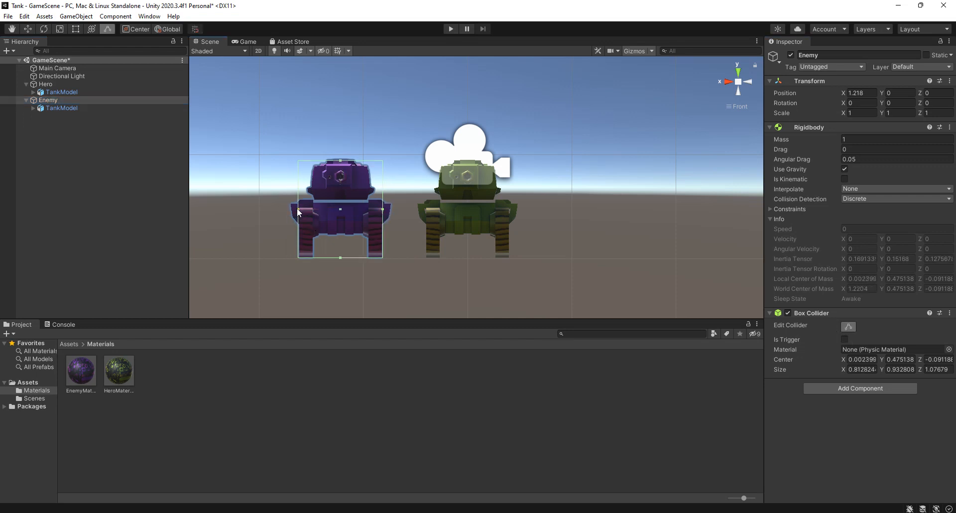
{"action": "left_click", "coordinate": [641, 291]}
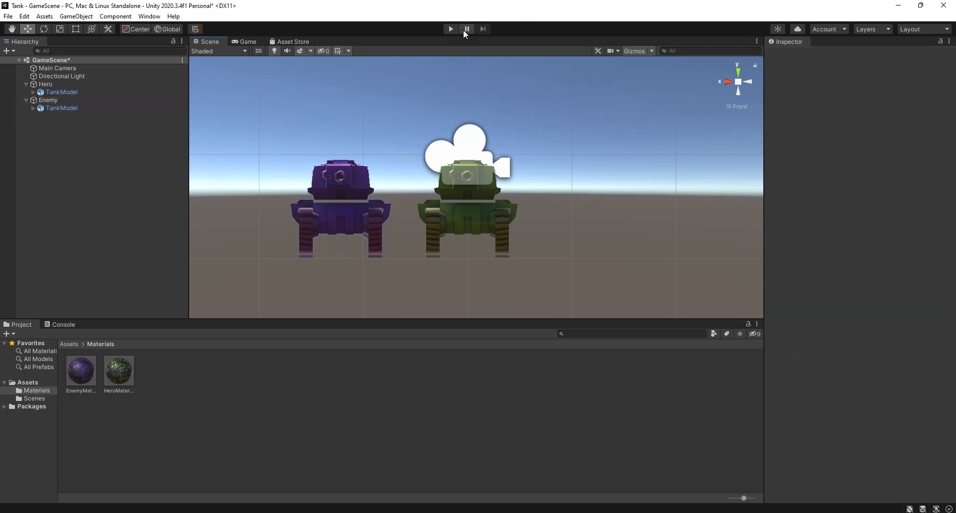
Run the scene in play mode to test the tanks' physics, stop it, and check the Hero's components.
{"action": "left_click", "coordinate": [446, 28]}
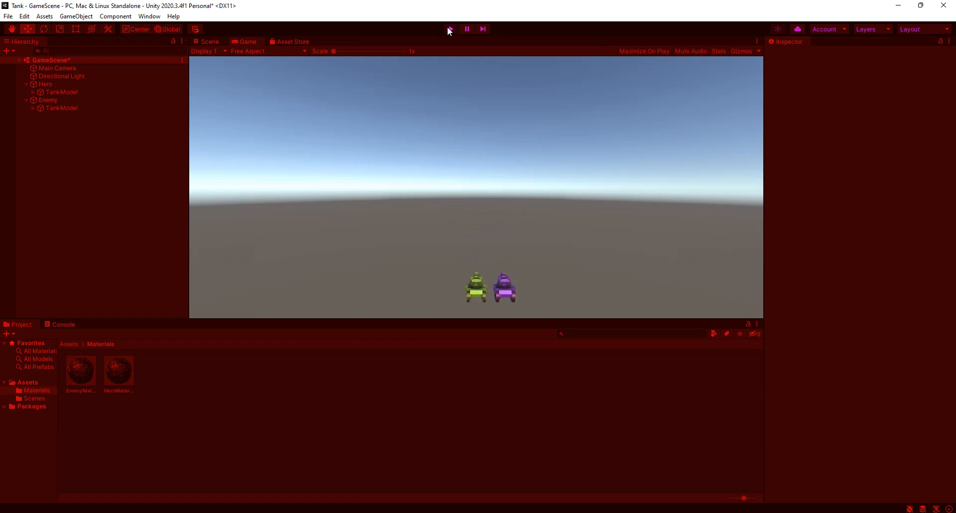
{"action": "left_click", "coordinate": [450, 29]}
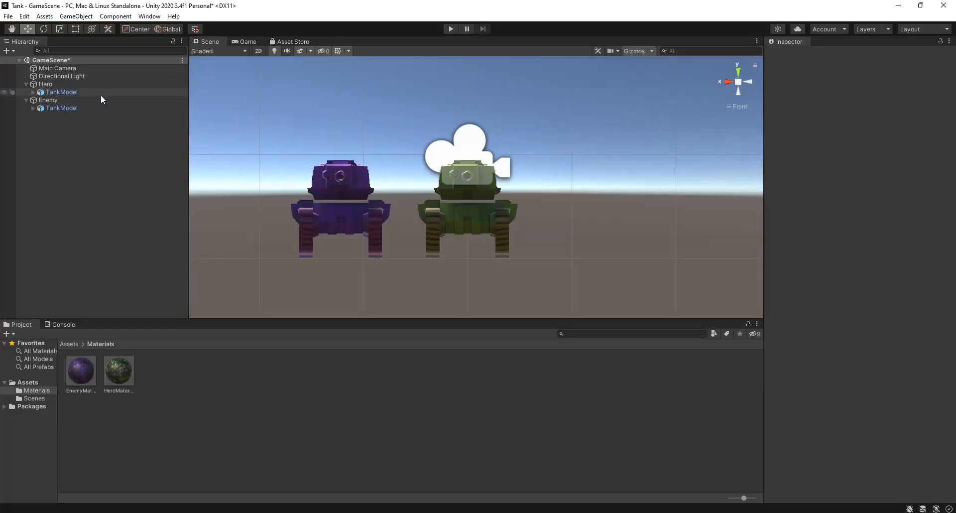
{"action": "left_click", "coordinate": [44, 83]}
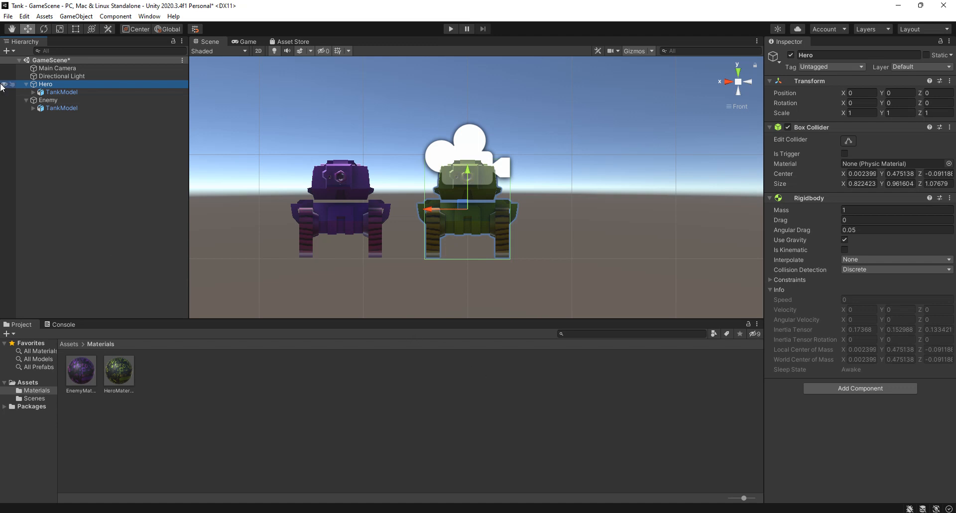
{"action": "left_click", "coordinate": [327, 212]}
{"action": "left_click", "coordinate": [196, 195]}
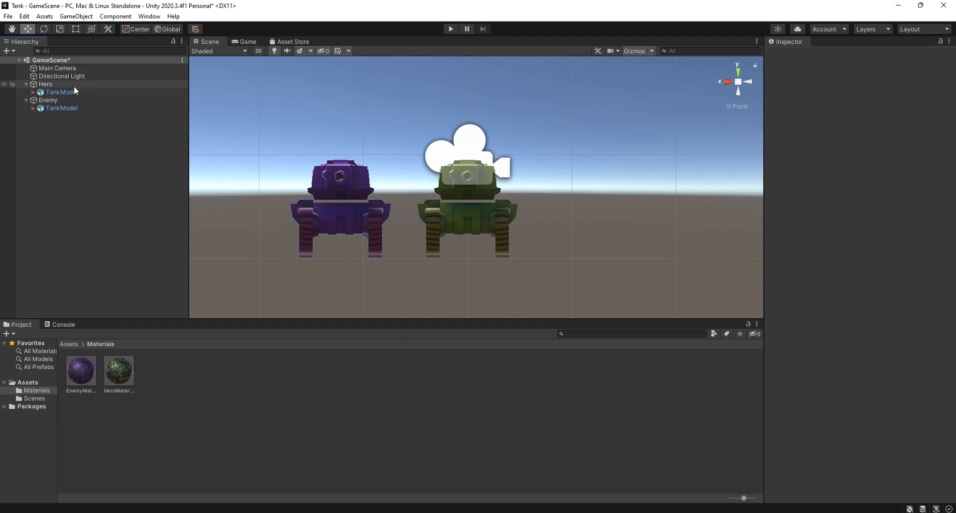
Add a 3D Plane to the scene as ground and lower it beneath both tanks.
{"action": "left_click", "coordinate": [76, 16]}
{"action": "mouse_move", "coordinate": [125, 61]}
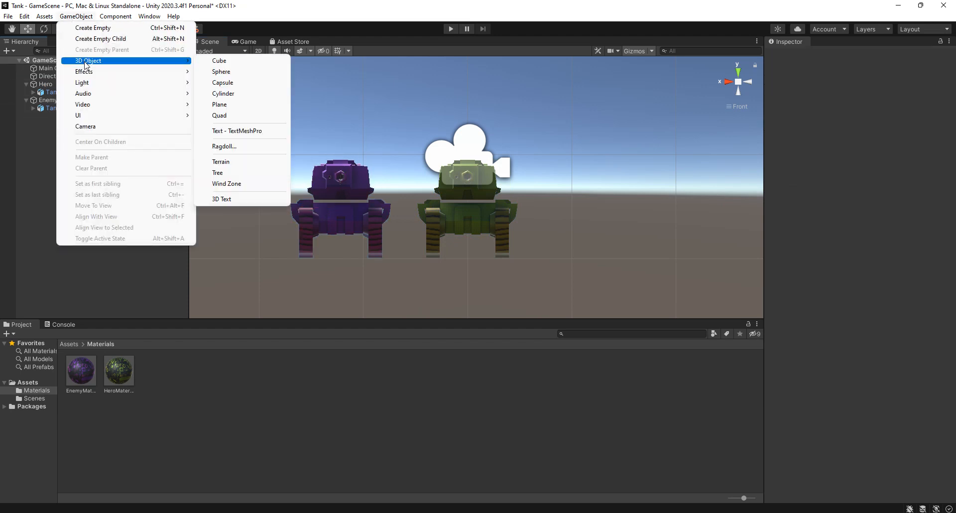
{"action": "left_click", "coordinate": [219, 104]}
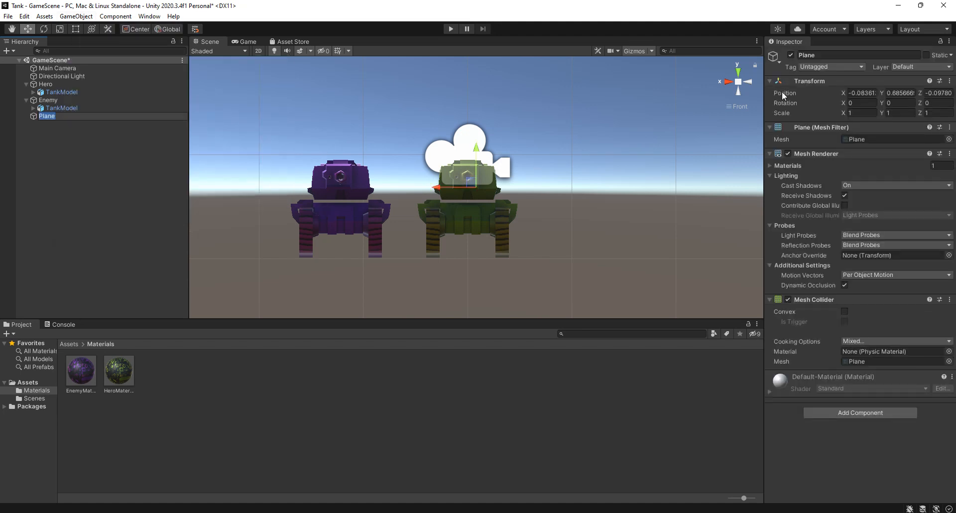
{"action": "left_click", "coordinate": [739, 84]}
{"action": "left_click", "coordinate": [739, 85]}
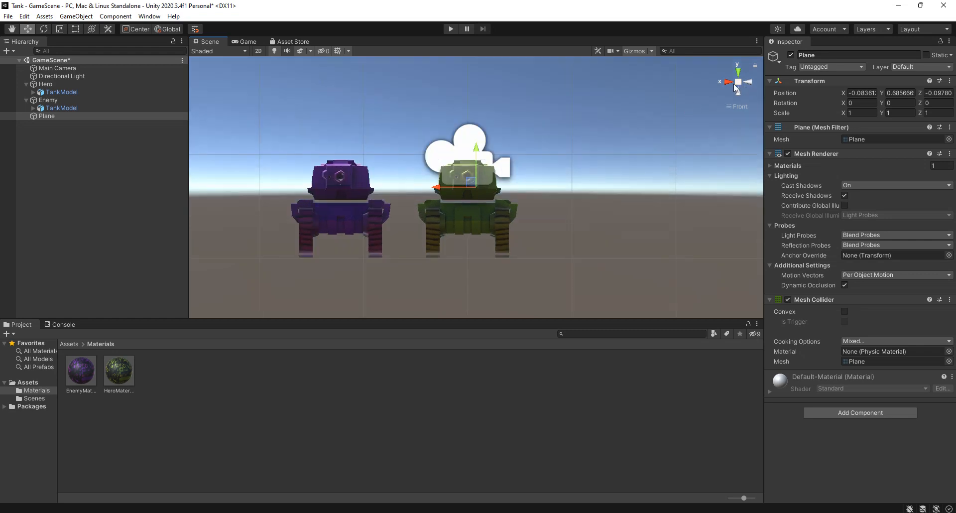
{"action": "left_click", "coordinate": [738, 85]}
{"action": "scroll", "coordinate": [569, 139], "scroll_direction": "down", "scroll_amount": 10}
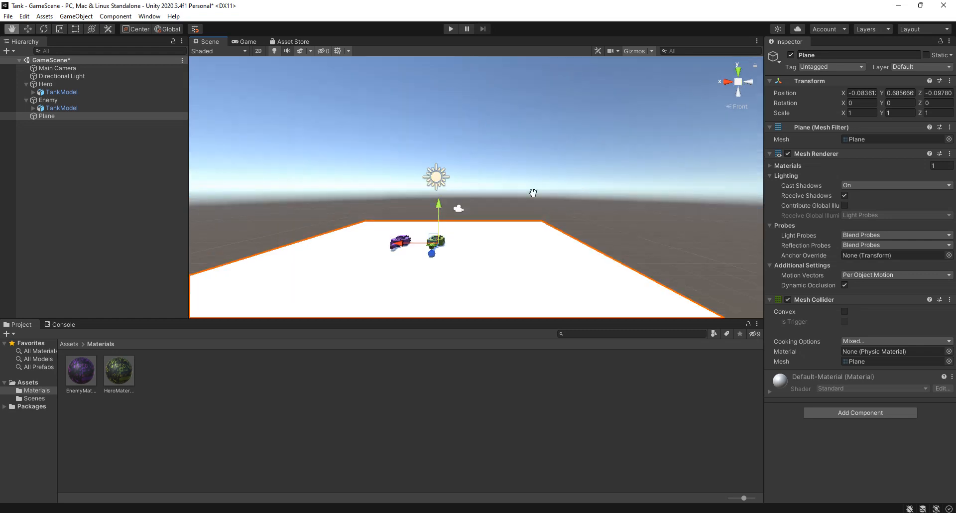
{"action": "scroll", "coordinate": [570, 199], "scroll_direction": "down", "scroll_amount": 4}
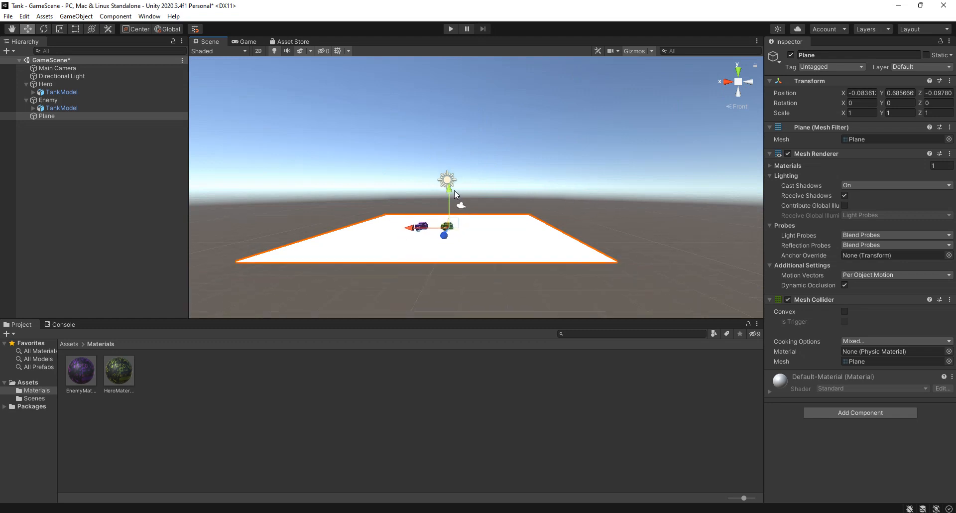
{"action": "left_click_drag", "start_coordinate": [451, 191], "coordinate": [453, 209]}
{"action": "left_click", "coordinate": [580, 203]}
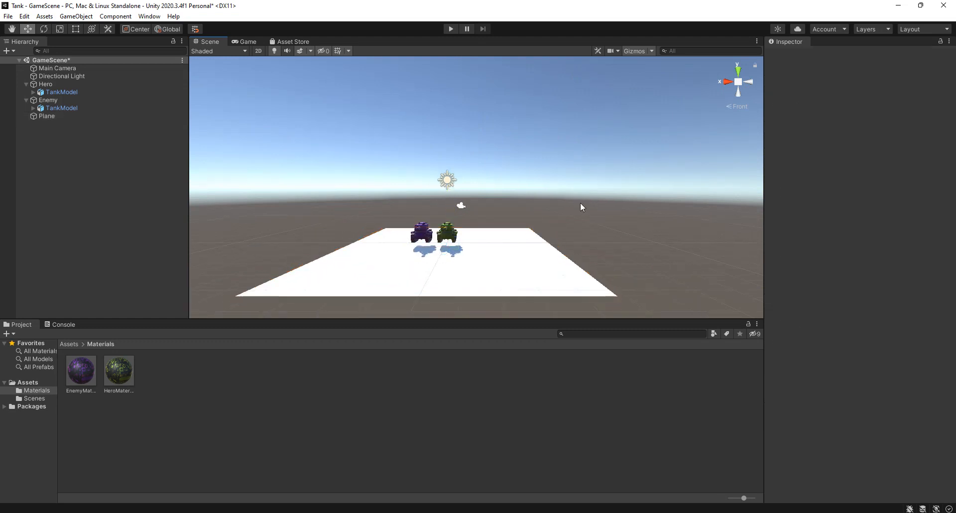
Run the scene in play mode to test the tanks against the ground plane.
{"action": "left_click", "coordinate": [450, 29]}
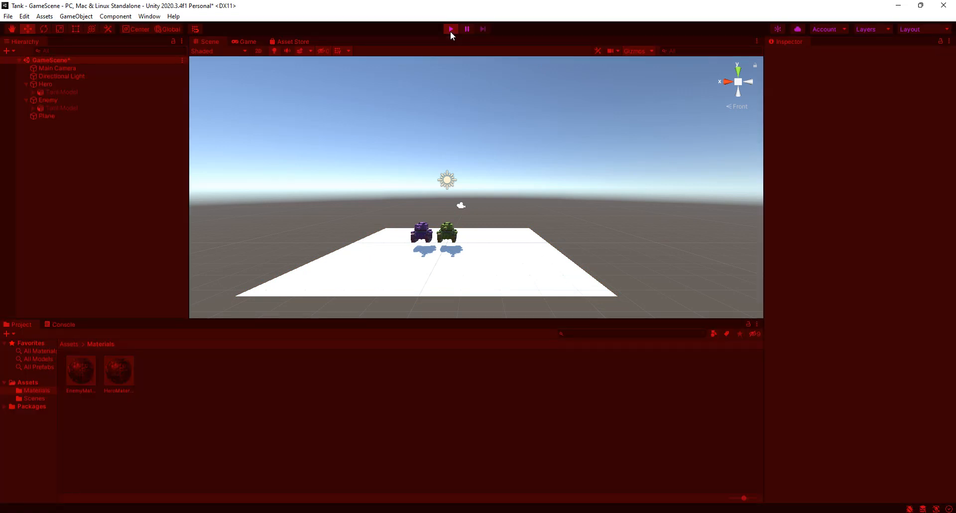